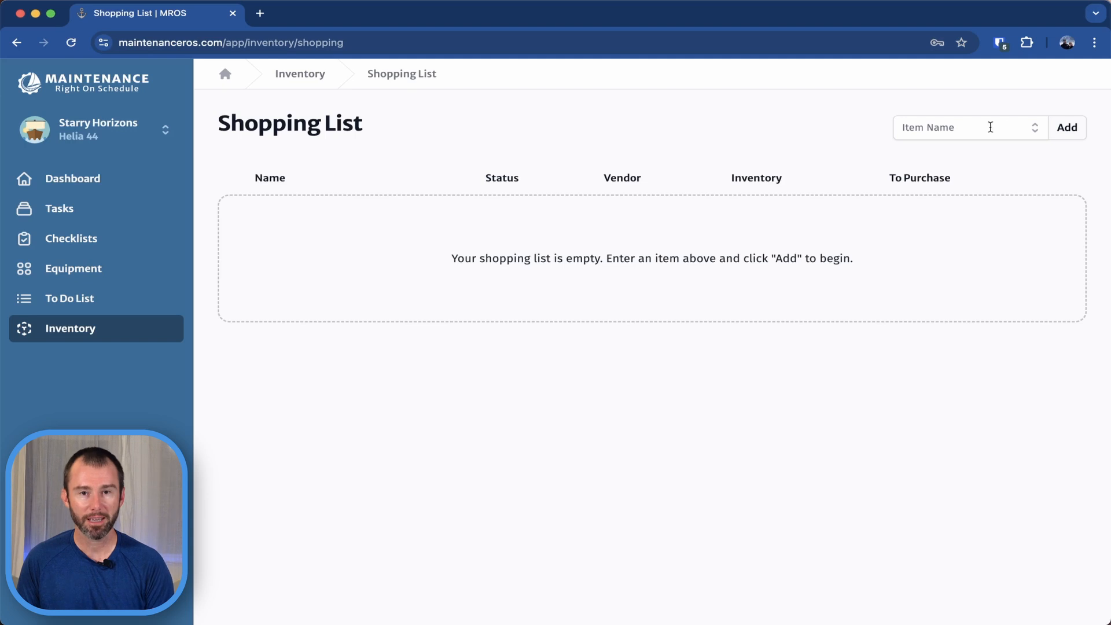
Add the existing inventory item Oil Filter - Volvo to the shopping list.
click(1035, 131)
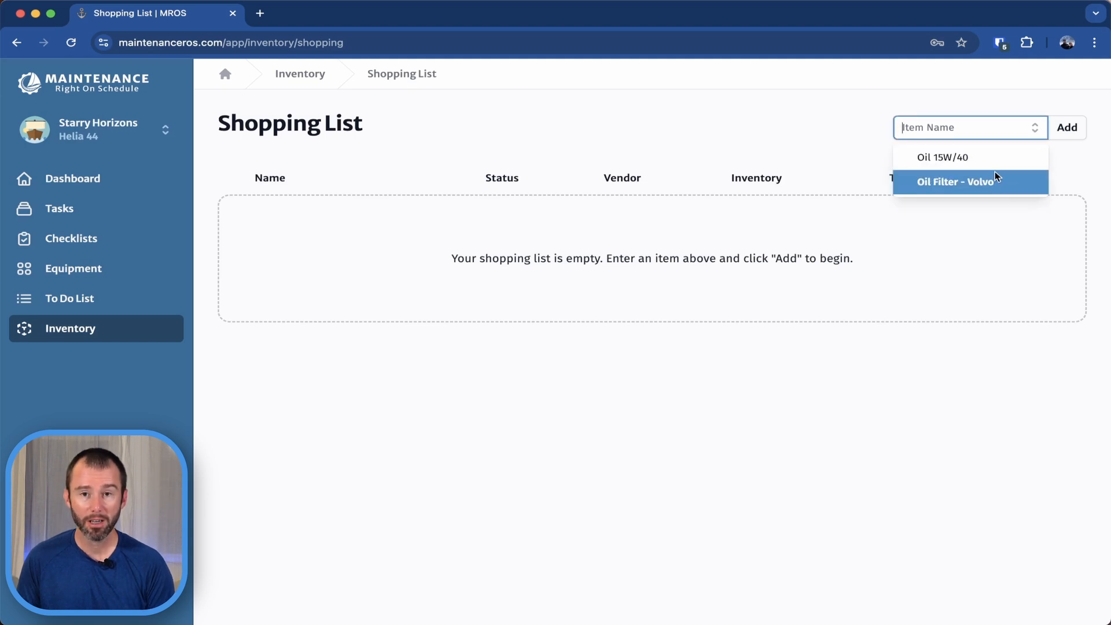
click(969, 127)
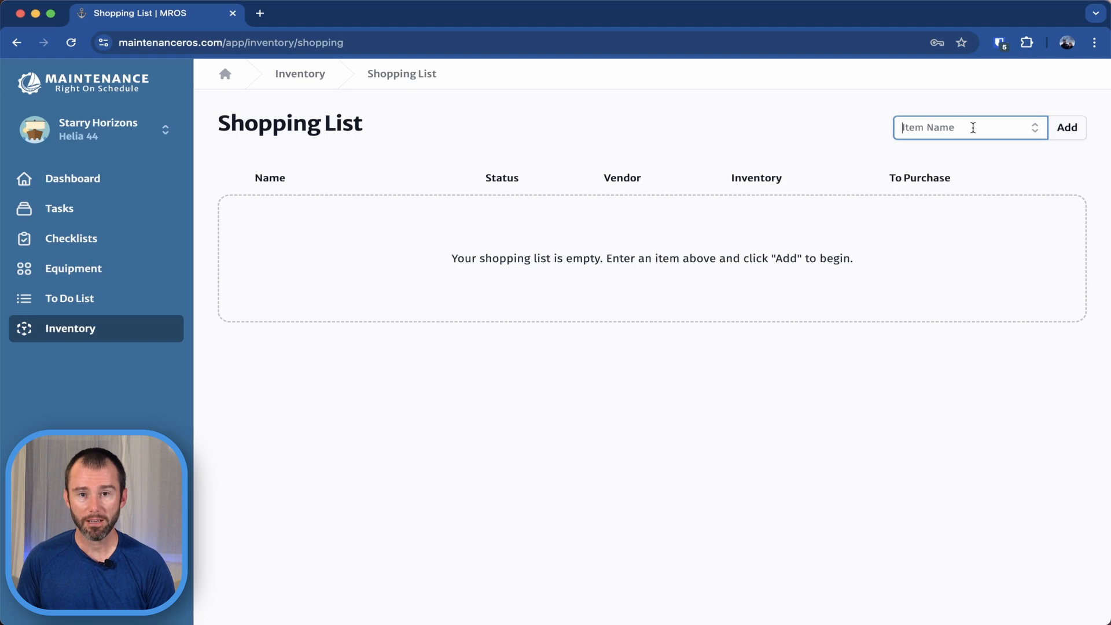
click(1032, 133)
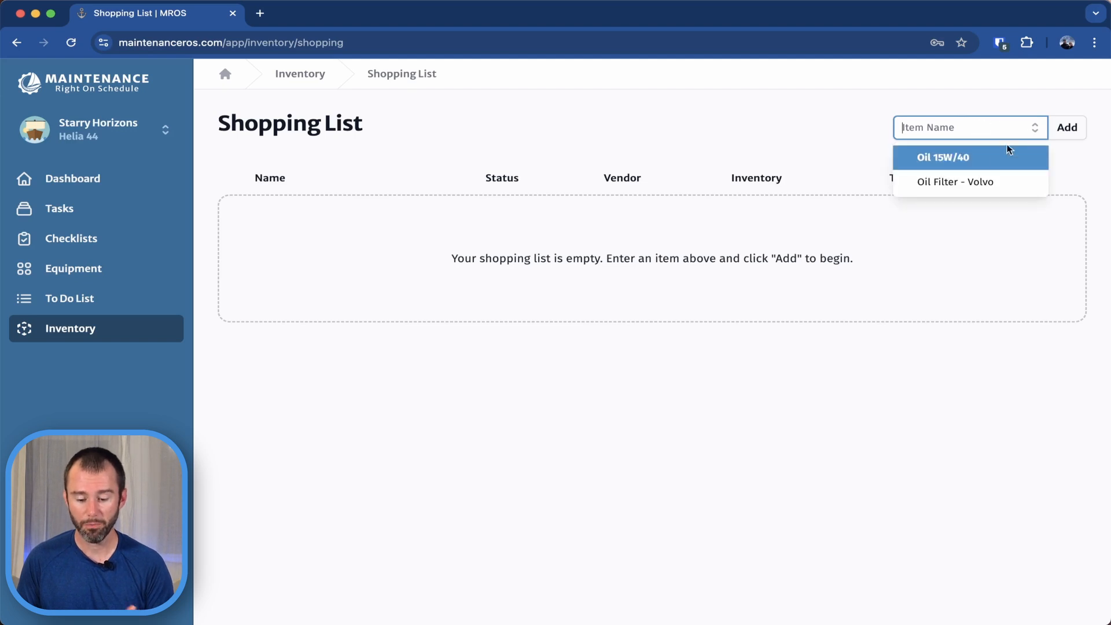
click(982, 182)
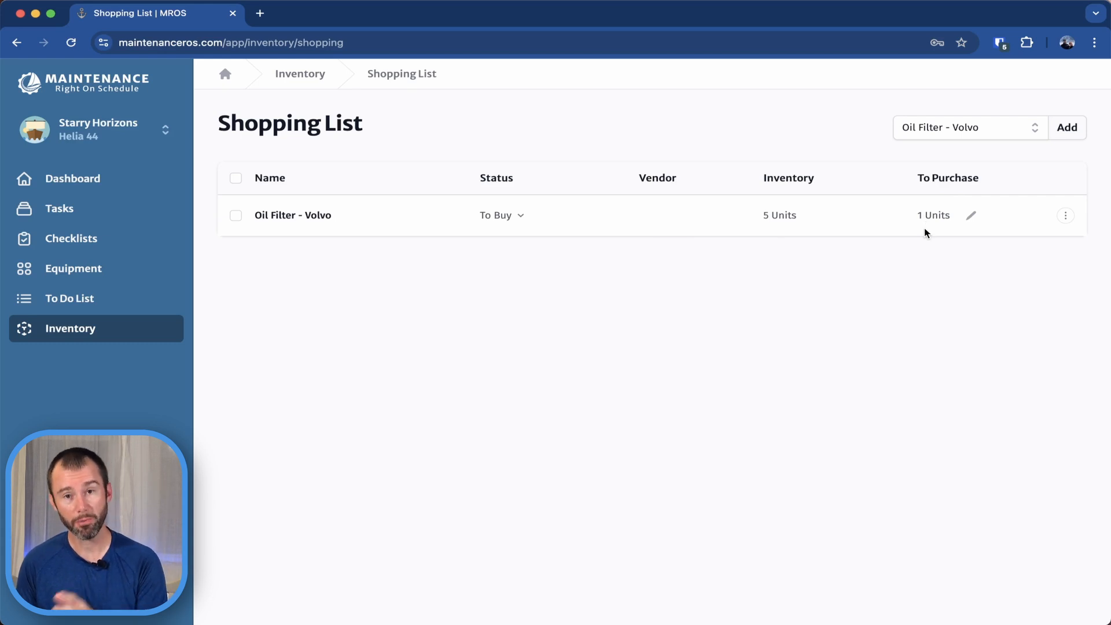
Set the purchase quantity of Oil Filter - Volvo to 3 units and save it.
click(973, 218)
drag(967, 222, 875, 222)
text(3)
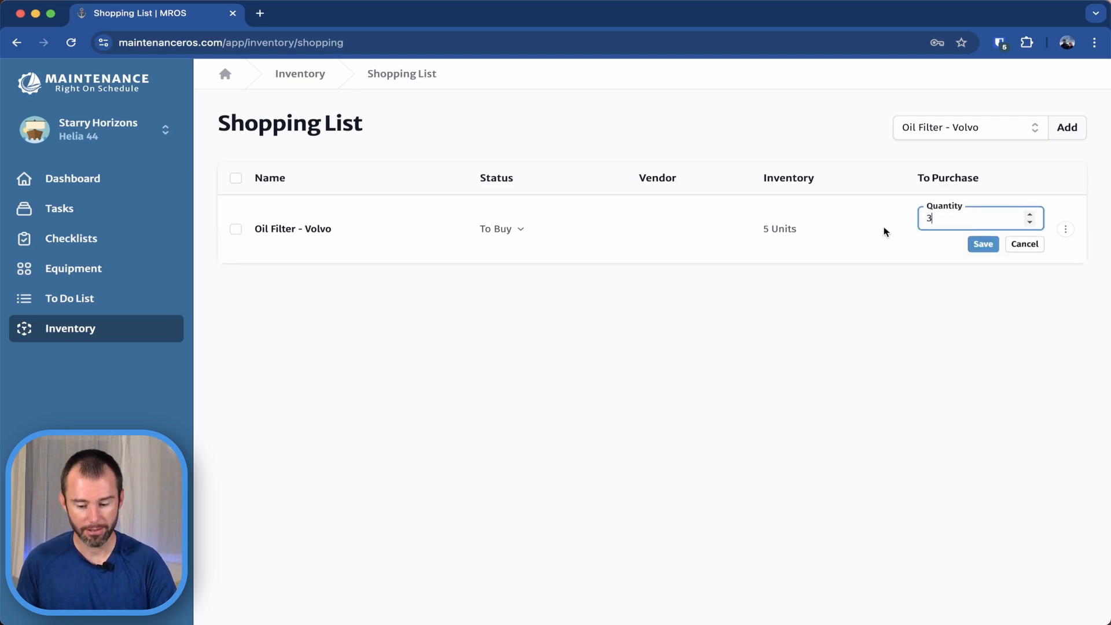
click(981, 246)
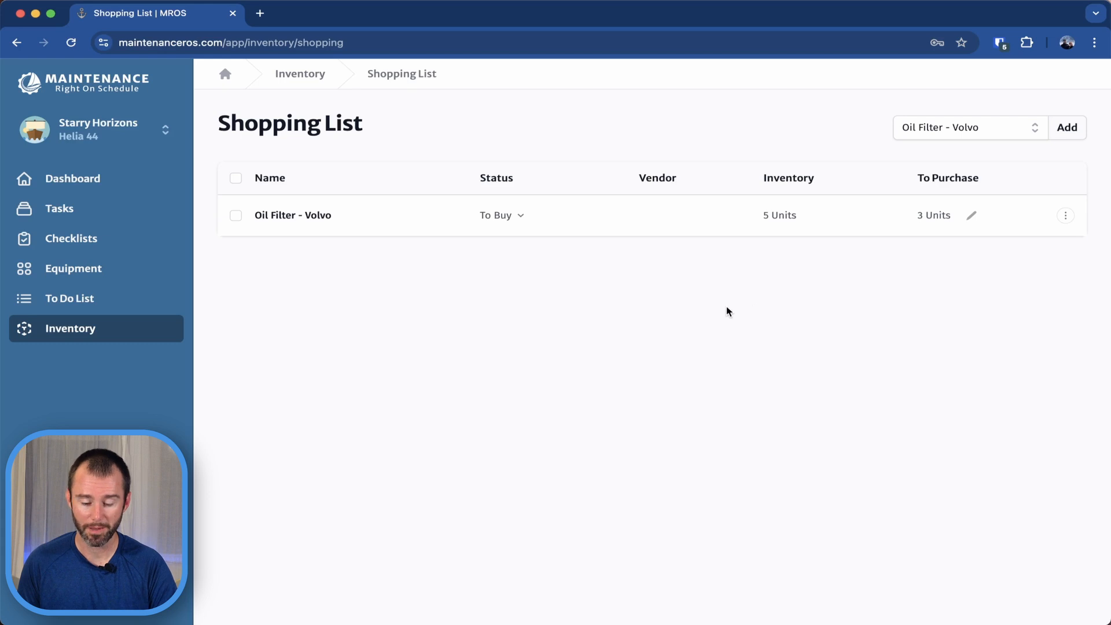
Add a new item named "Fuel Filter - Volvo" to the shopping list.
click(998, 129)
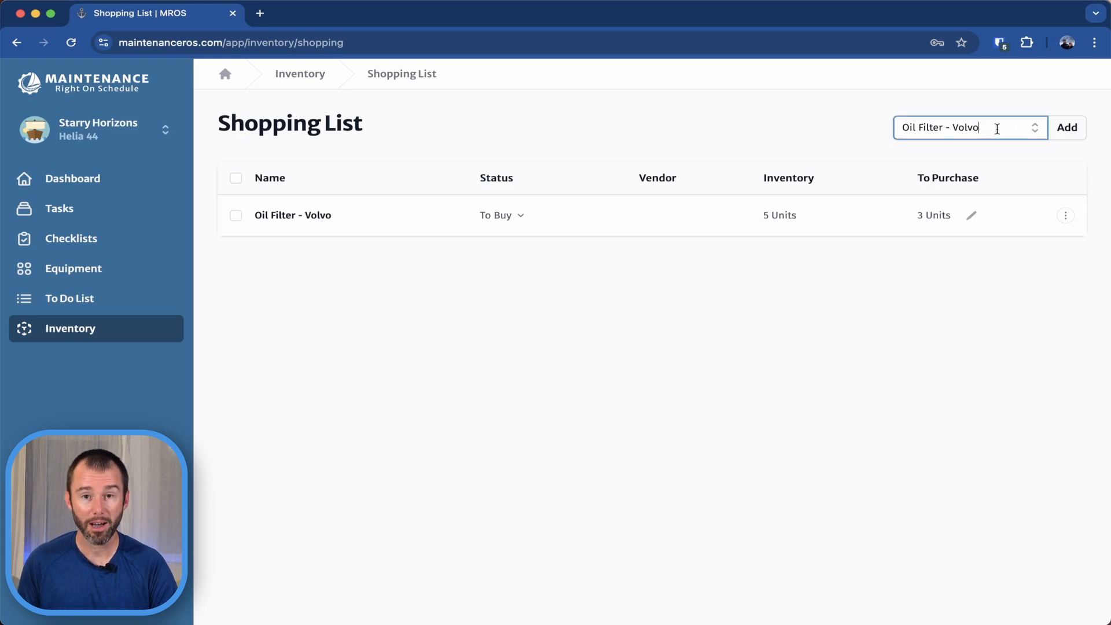
drag(998, 129, 844, 129)
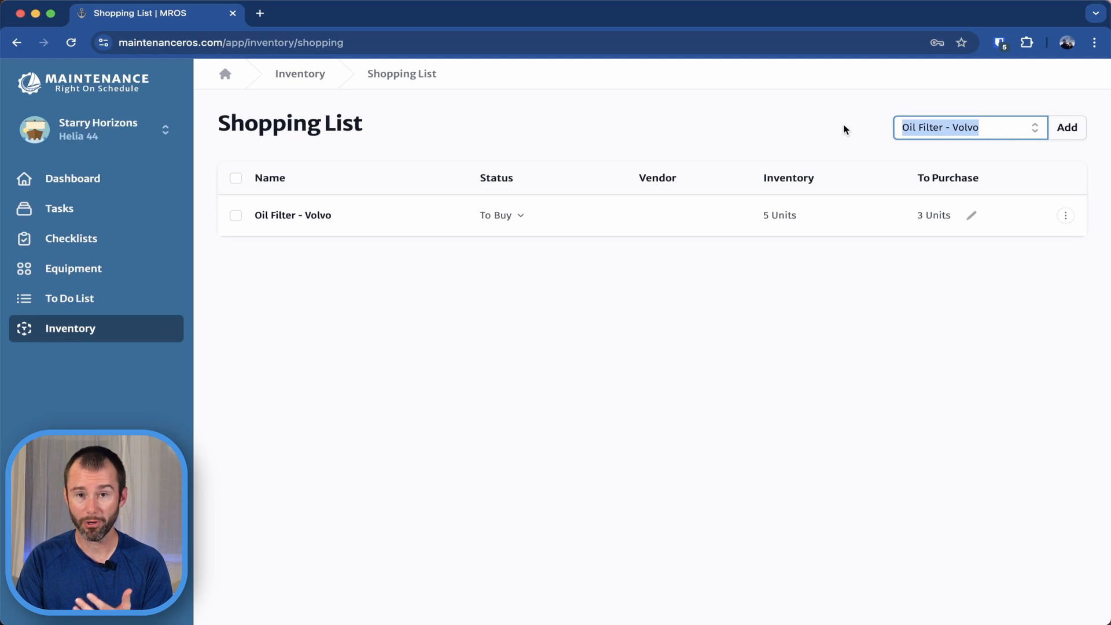
key(BackSpace)
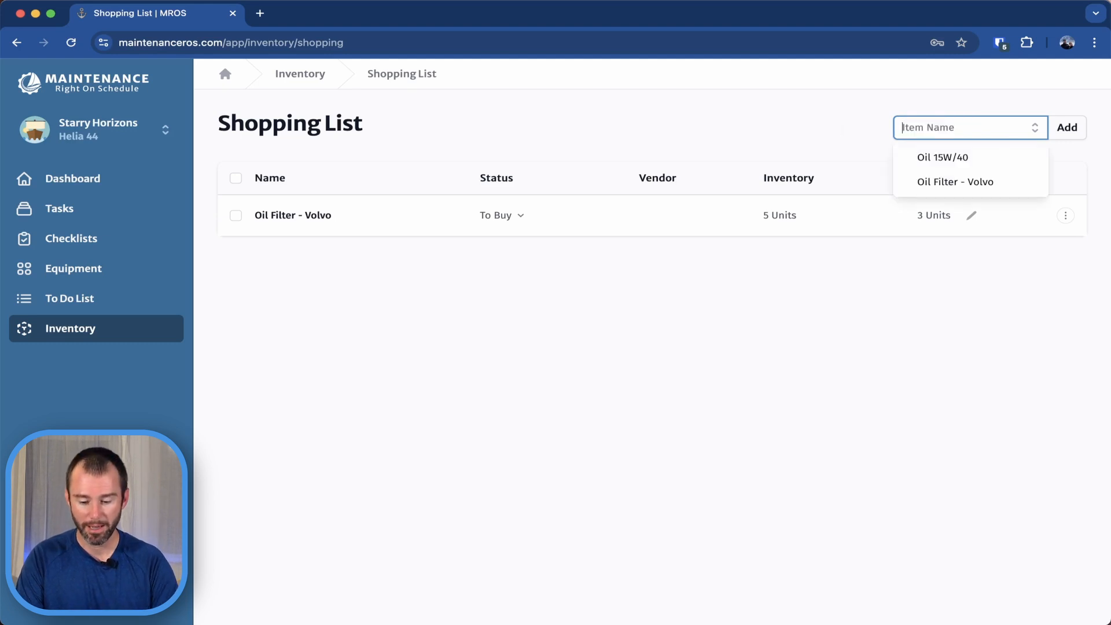
text(Fu)
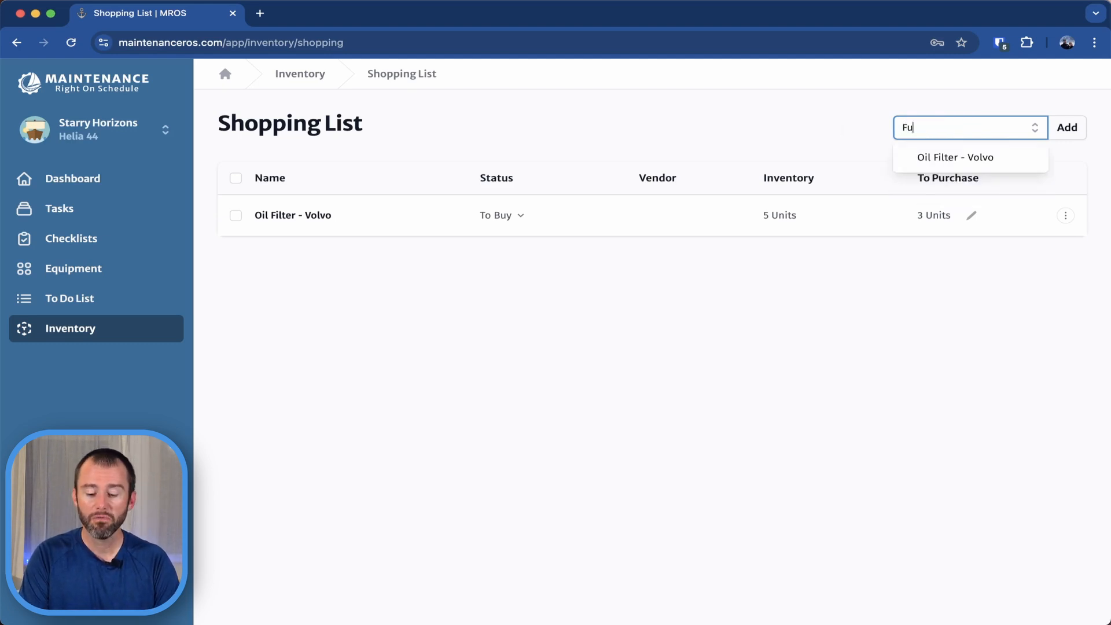
text(el Fil)
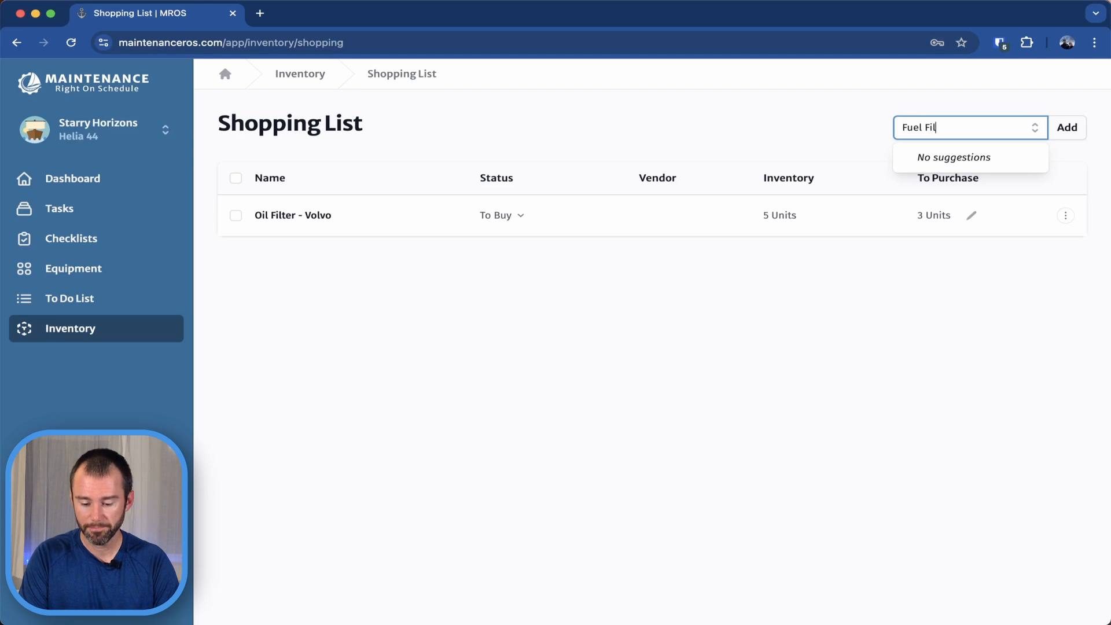
text(ter - Volvo)
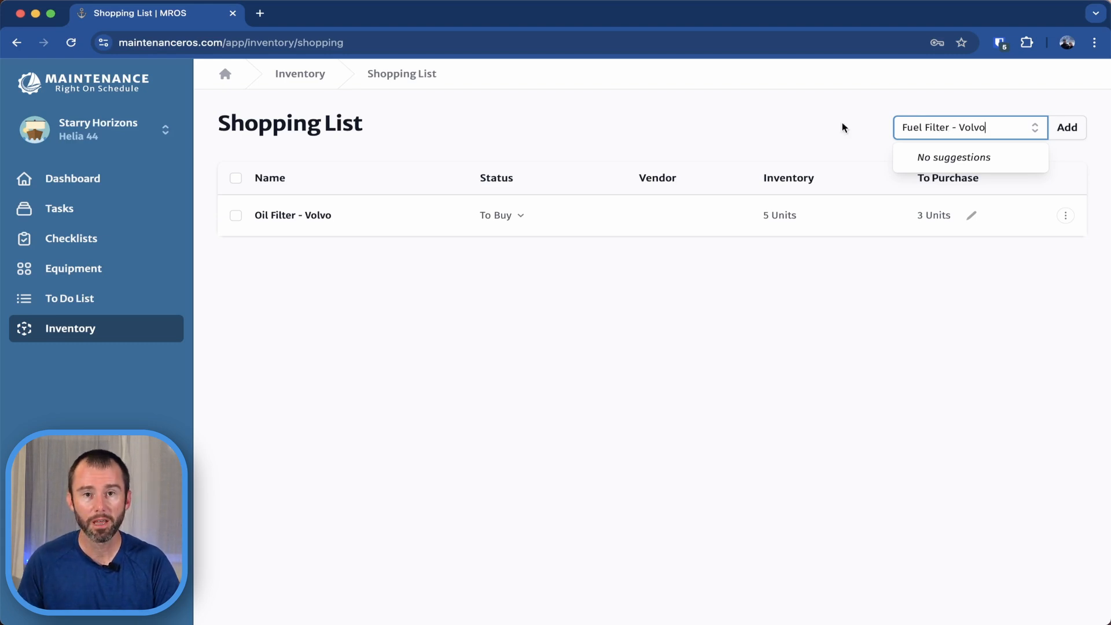
click(1068, 131)
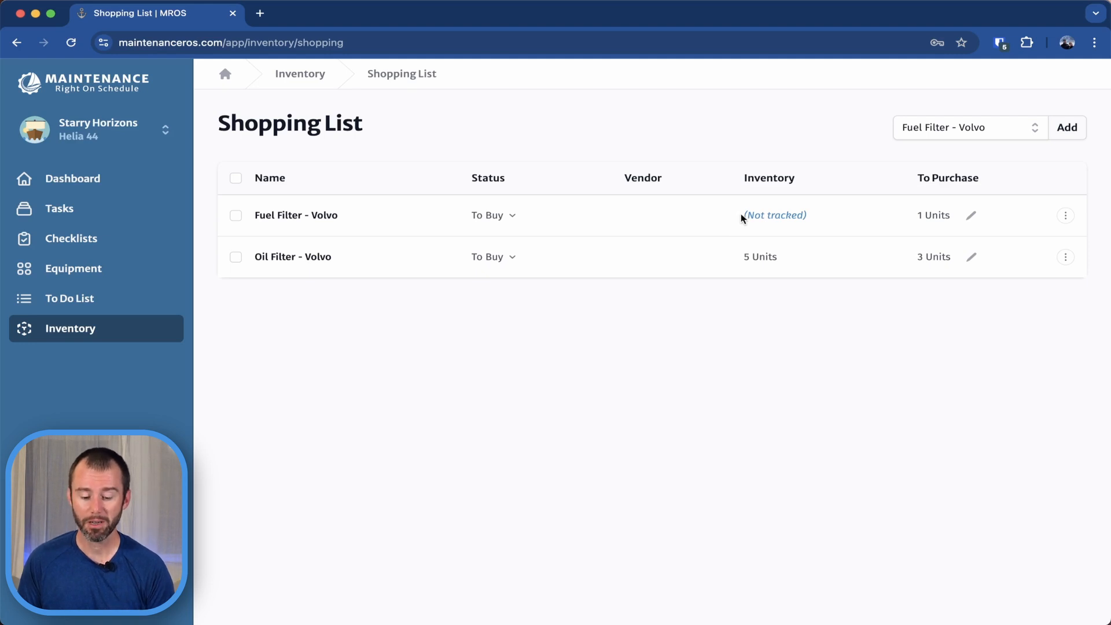
Start tracking Fuel Filter - Volvo in inventory with Manufacturer & Model and Storage Location enabled and a minimum quantity of 3.
click(775, 218)
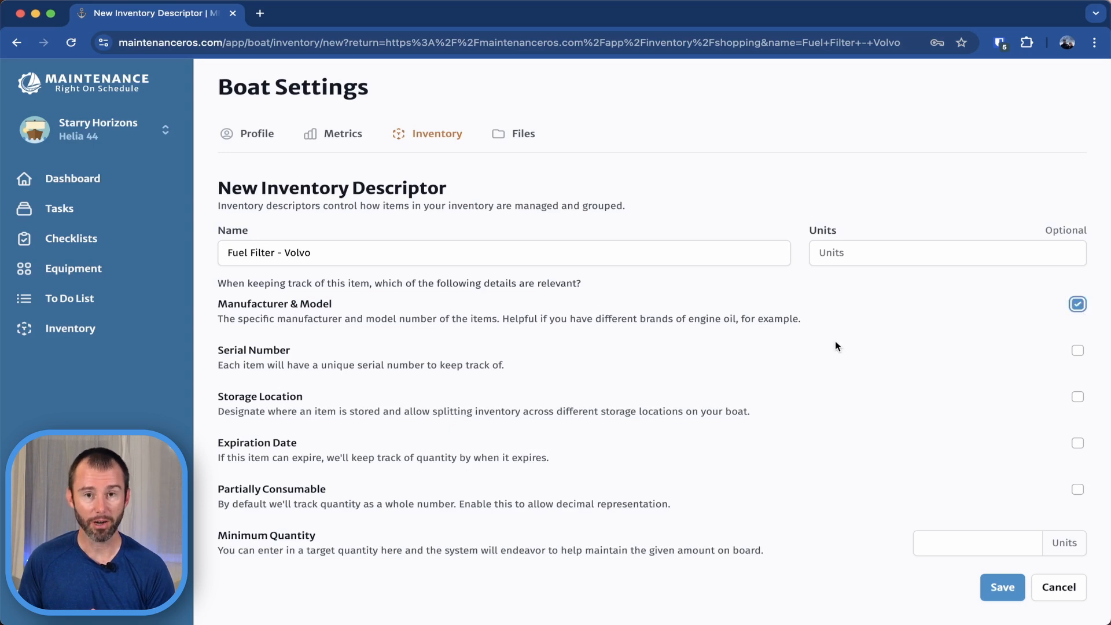
click(1078, 397)
click(977, 547)
text(3)
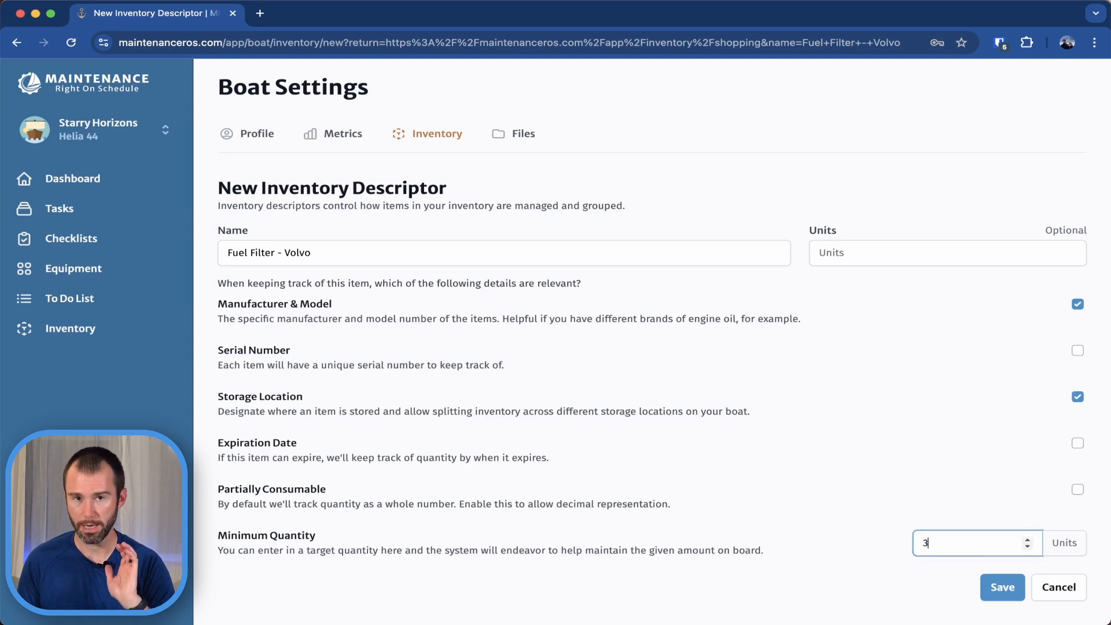
click(995, 594)
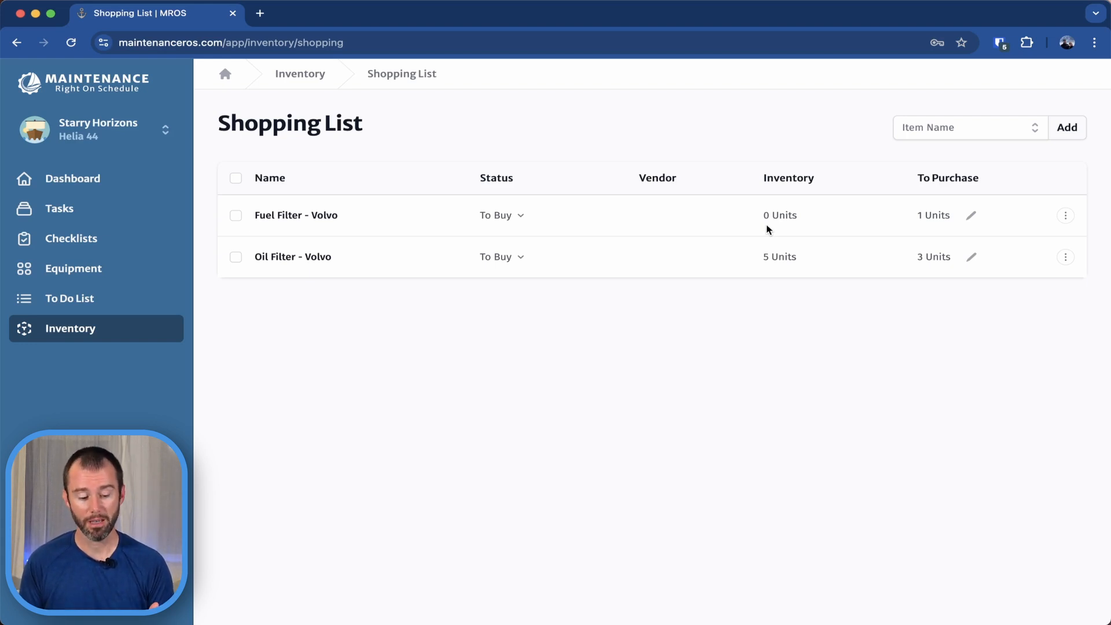
Review the shopping list summary on the inventory overview, then the status details of Oil Filter - Volvo in the full list.
click(95, 334)
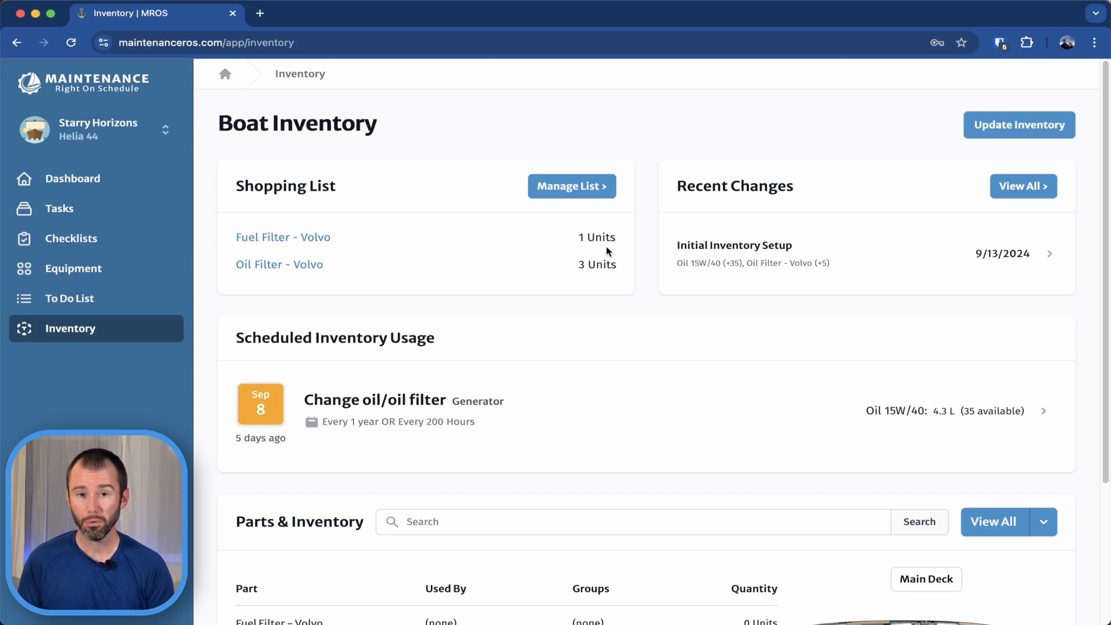
click(583, 191)
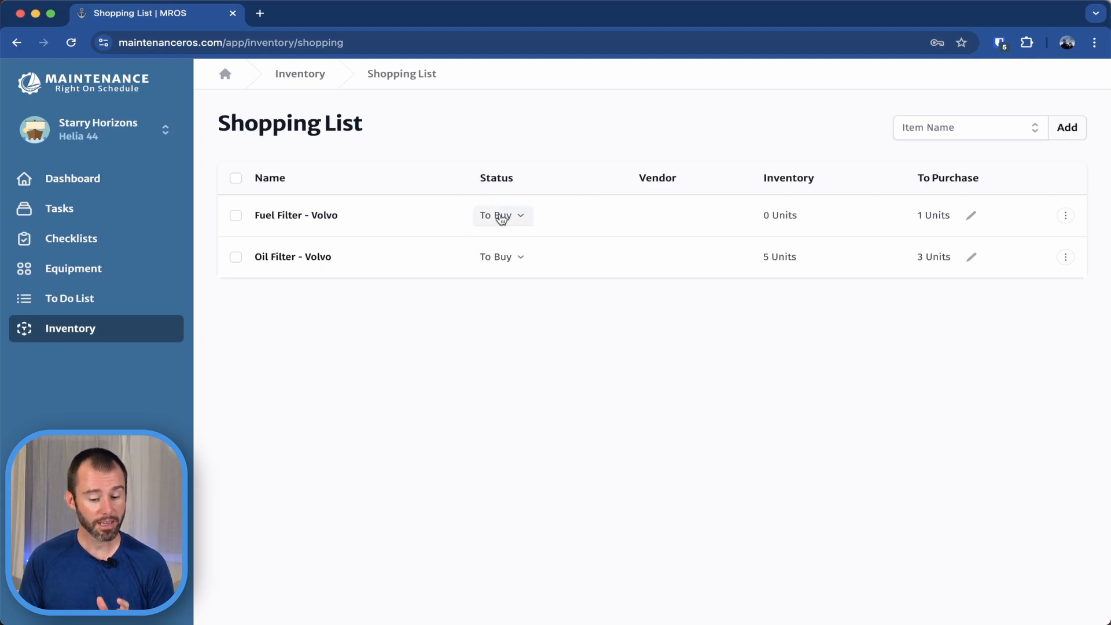
click(512, 260)
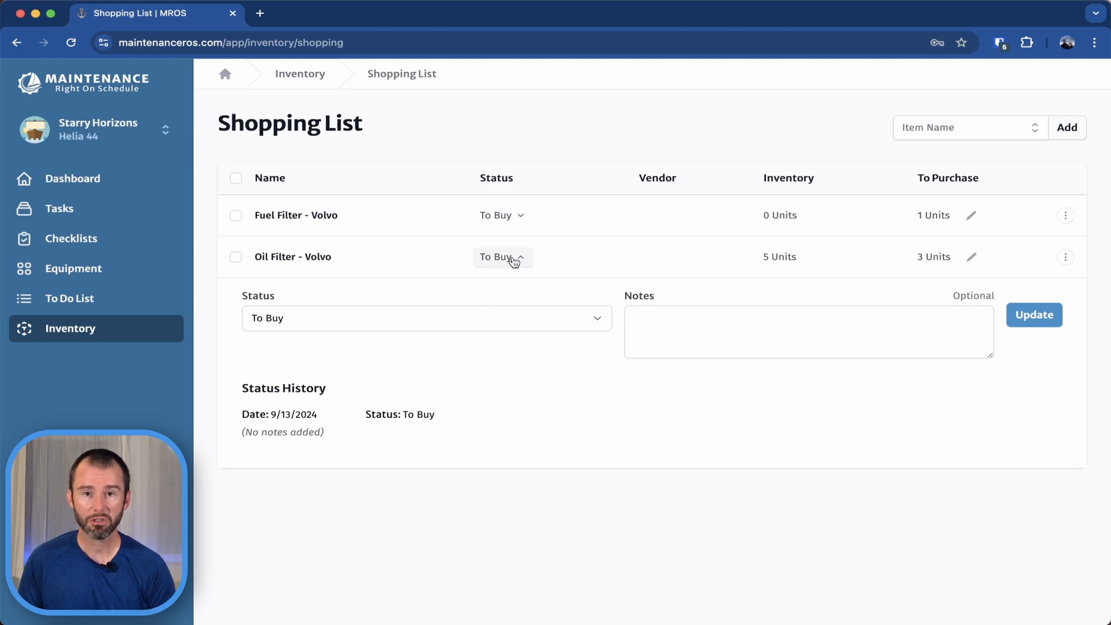
click(513, 260)
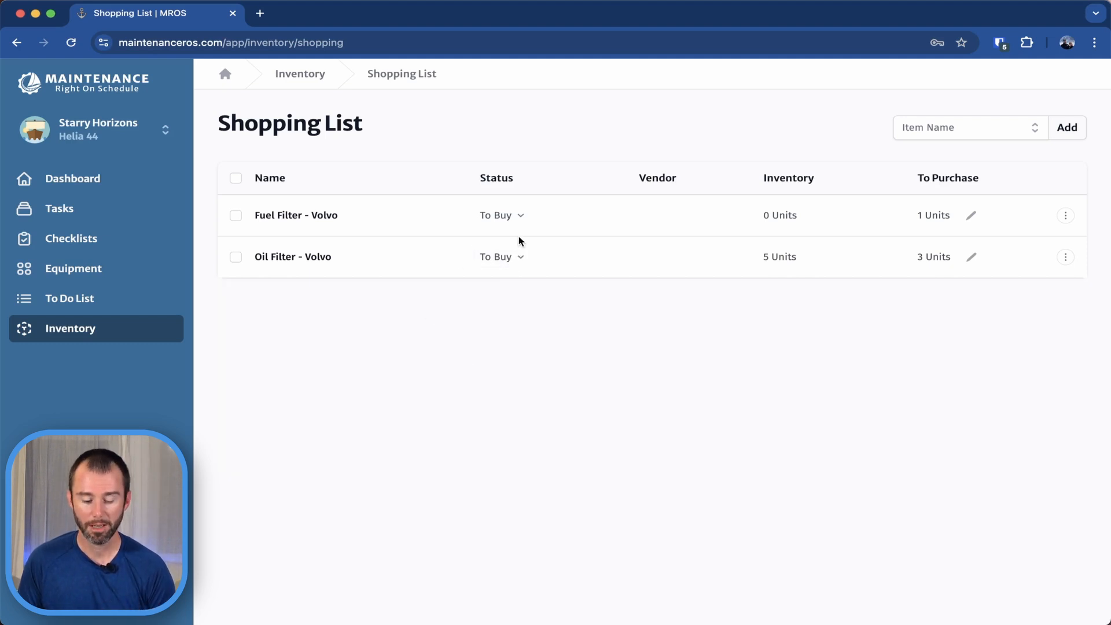
Update the status of Oil Filter - Volvo to Ordered with the note "Purchased from Alton Marine with ground shipping.".
click(511, 259)
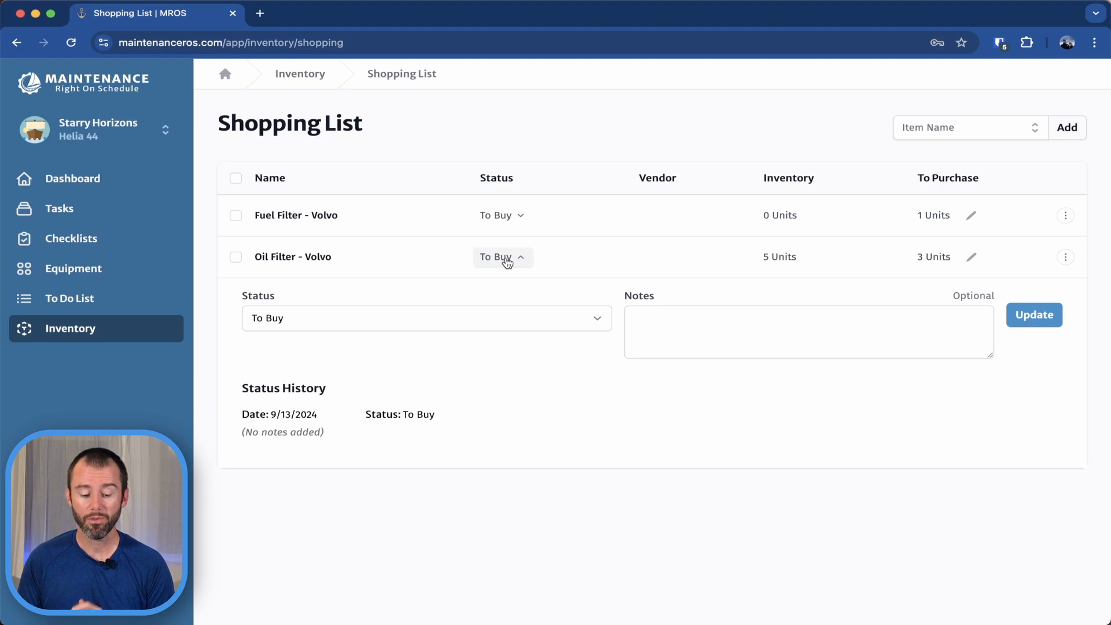
click(486, 324)
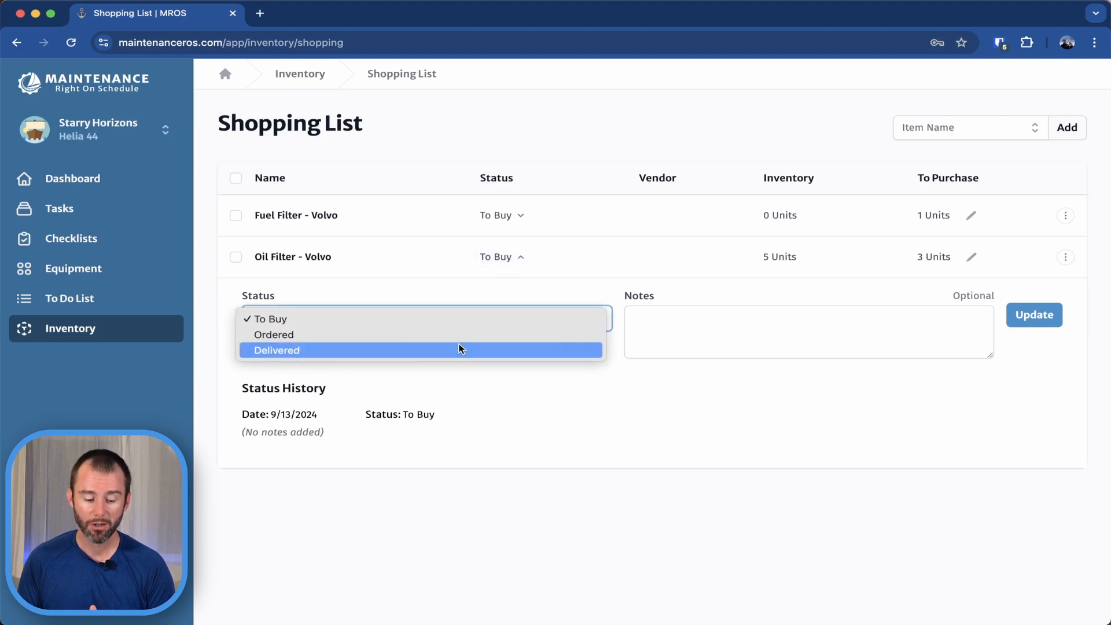
click(382, 334)
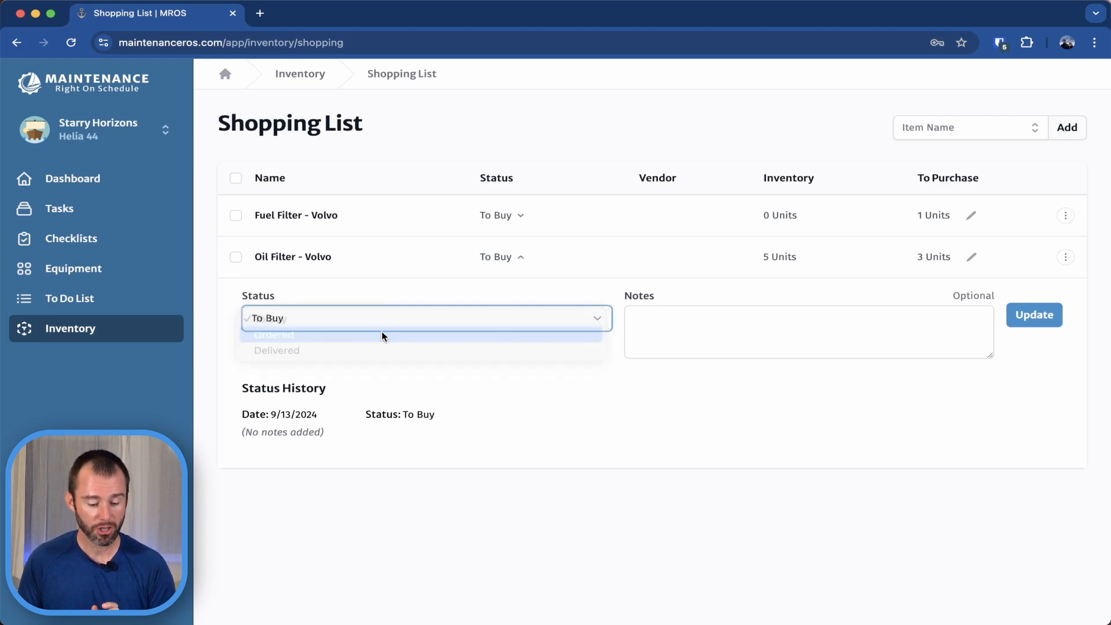
click(699, 331)
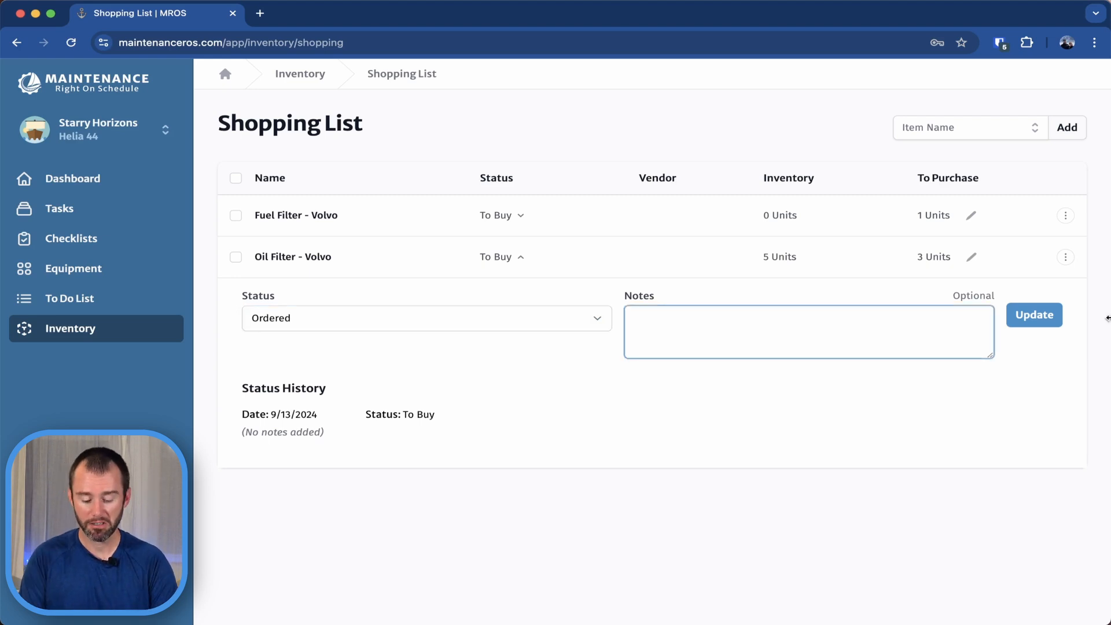
text(Purchase)
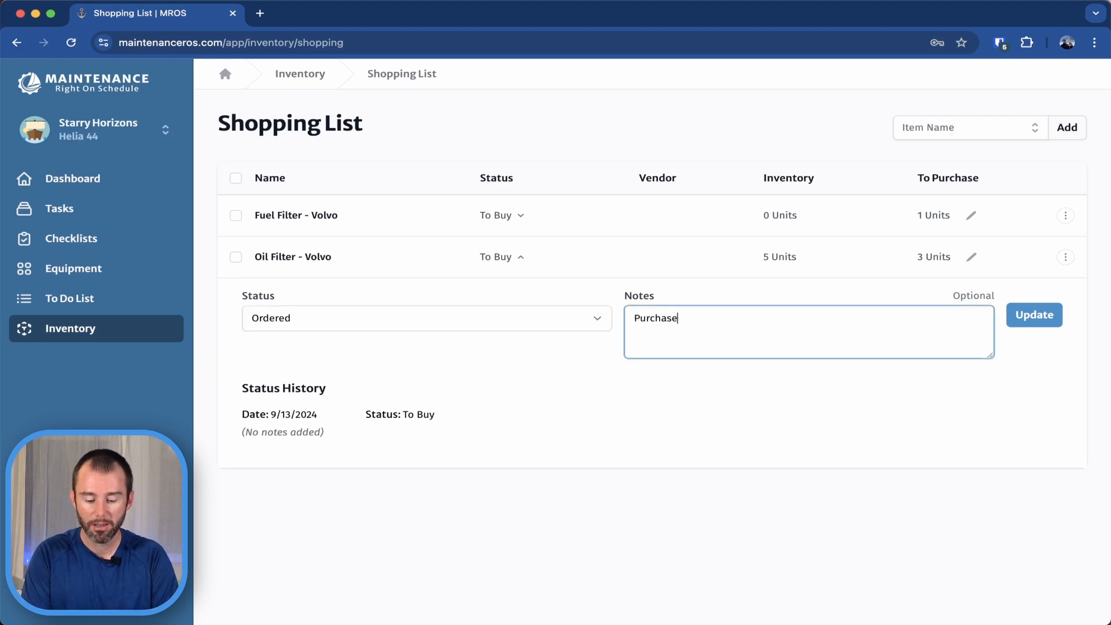
text(d from A)
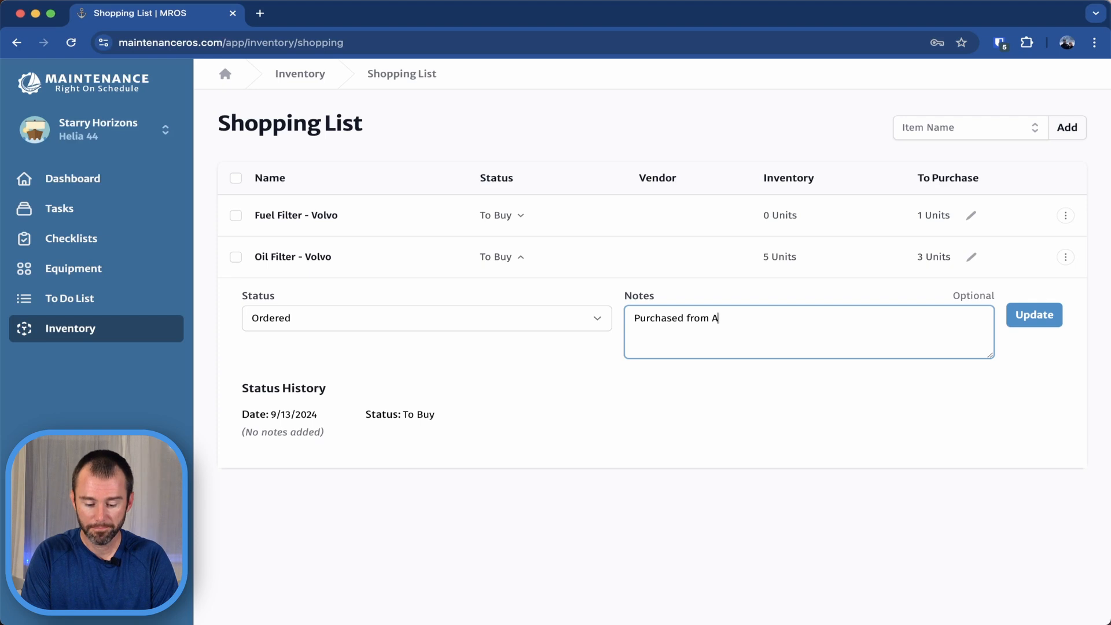
text(lton Marine with g)
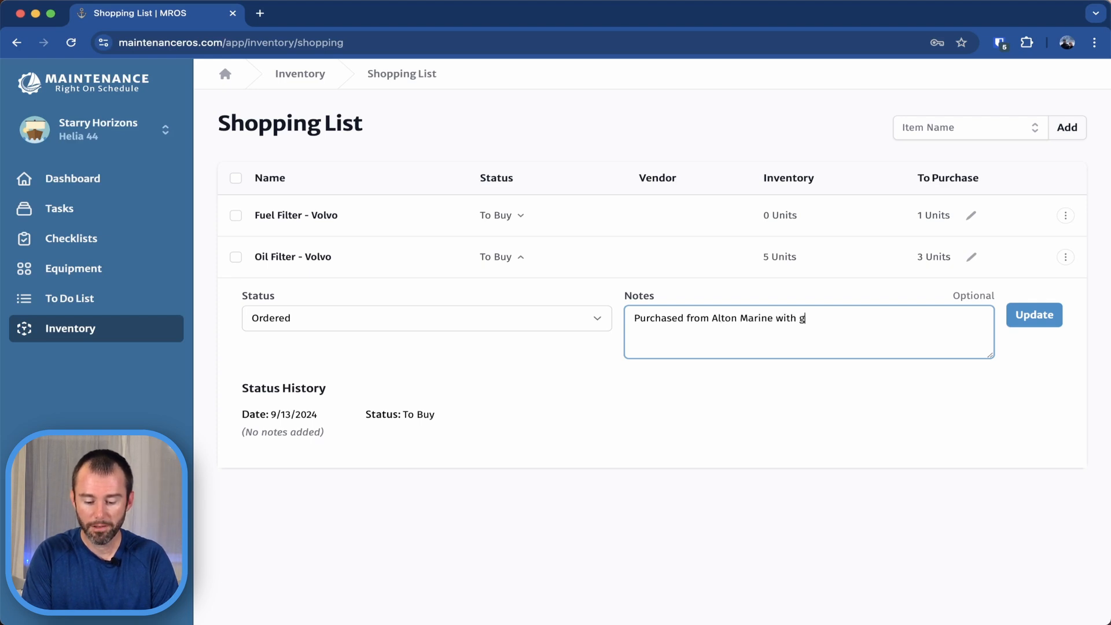
text(round shipping.)
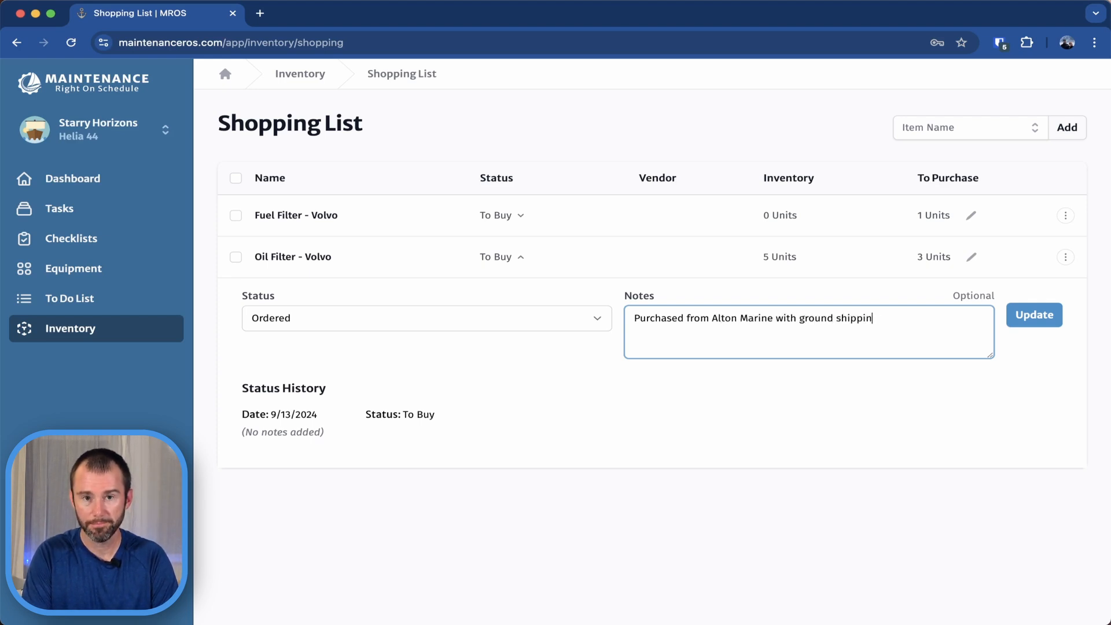
click(1041, 322)
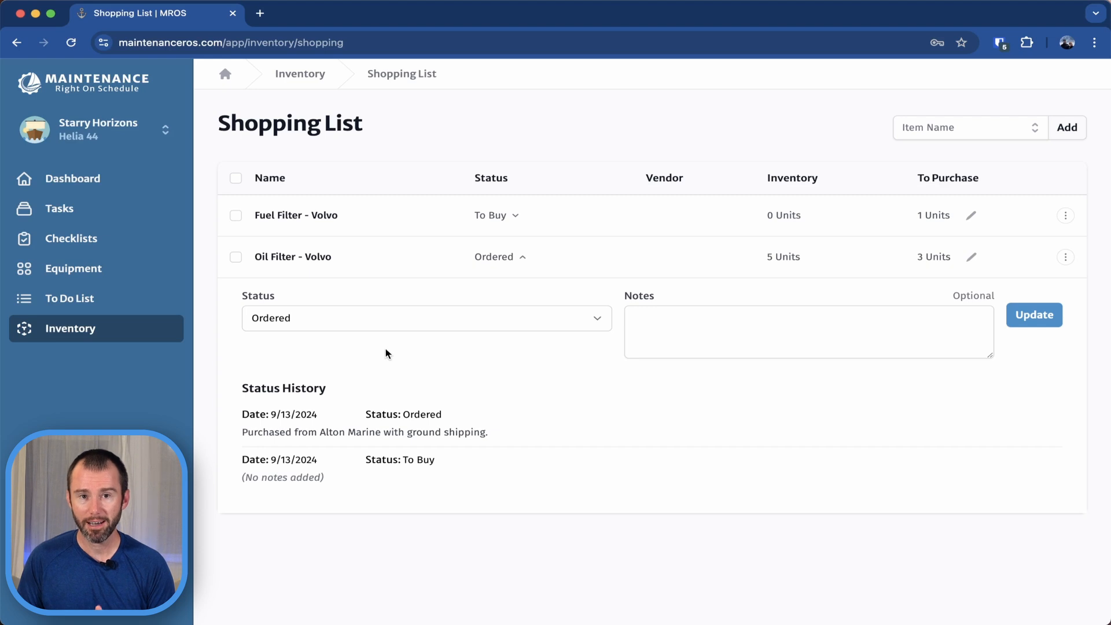
Update the status of Oil Filter - Volvo to Delivered with the note "Arrived at marina" and collapse its status details.
click(598, 319)
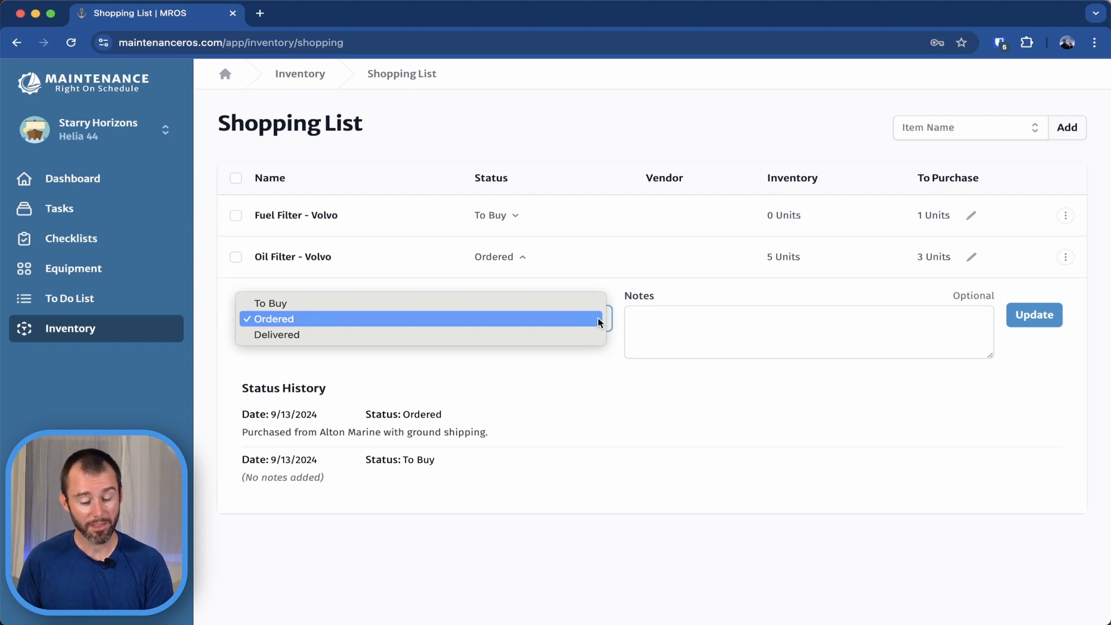
click(330, 340)
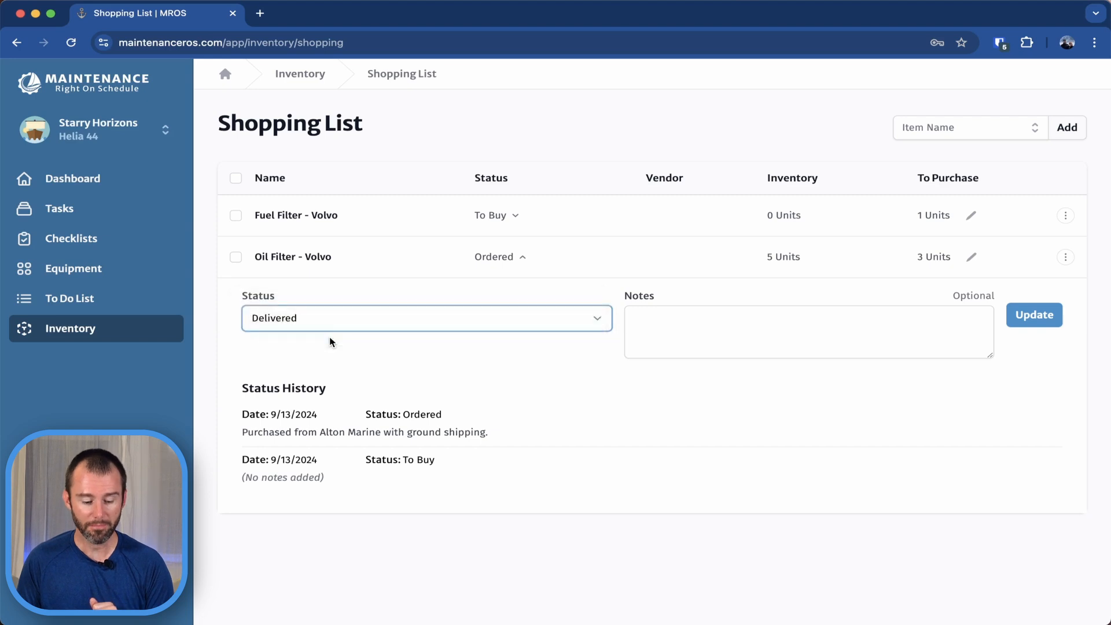
click(665, 330)
text(Arrived at marina)
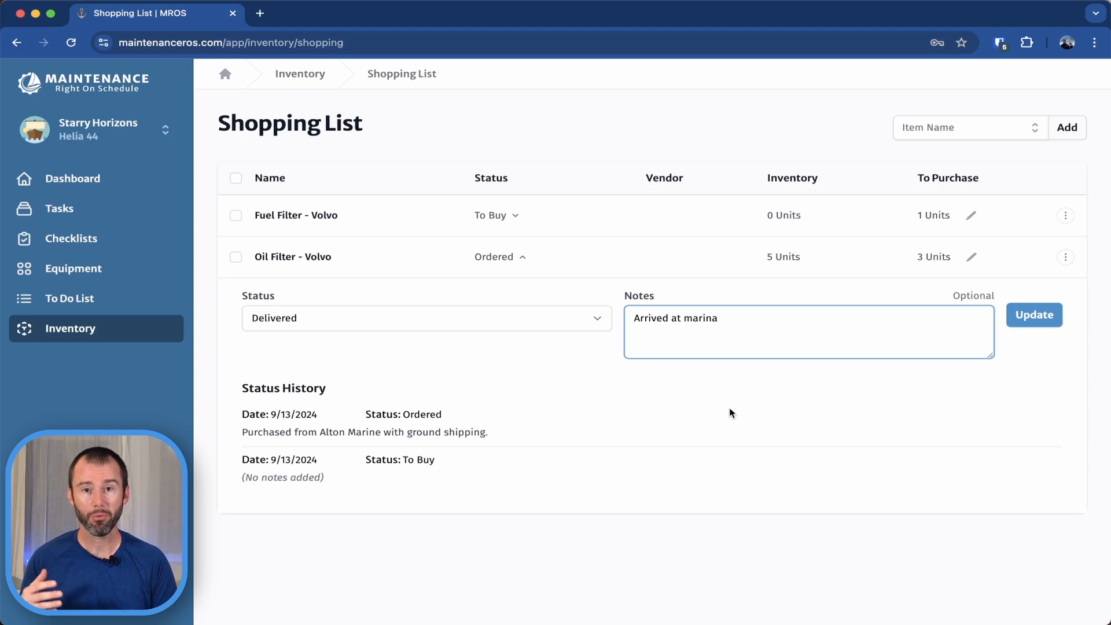
click(1041, 322)
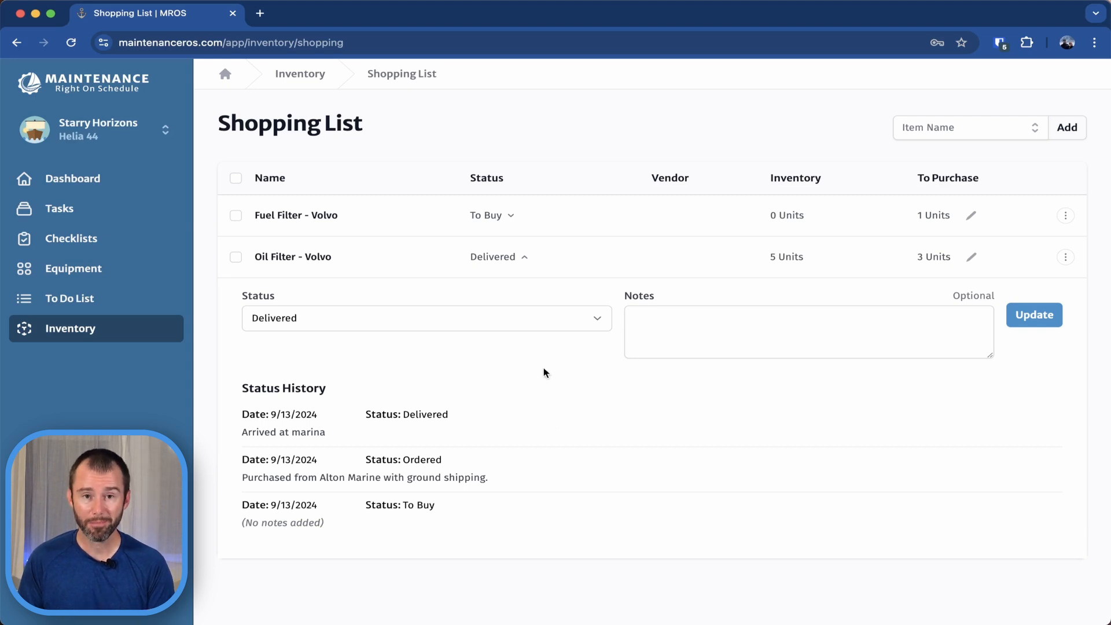
click(508, 258)
Look at the actions available for the Oil Filter - Volvo entry without applying any.
click(1066, 258)
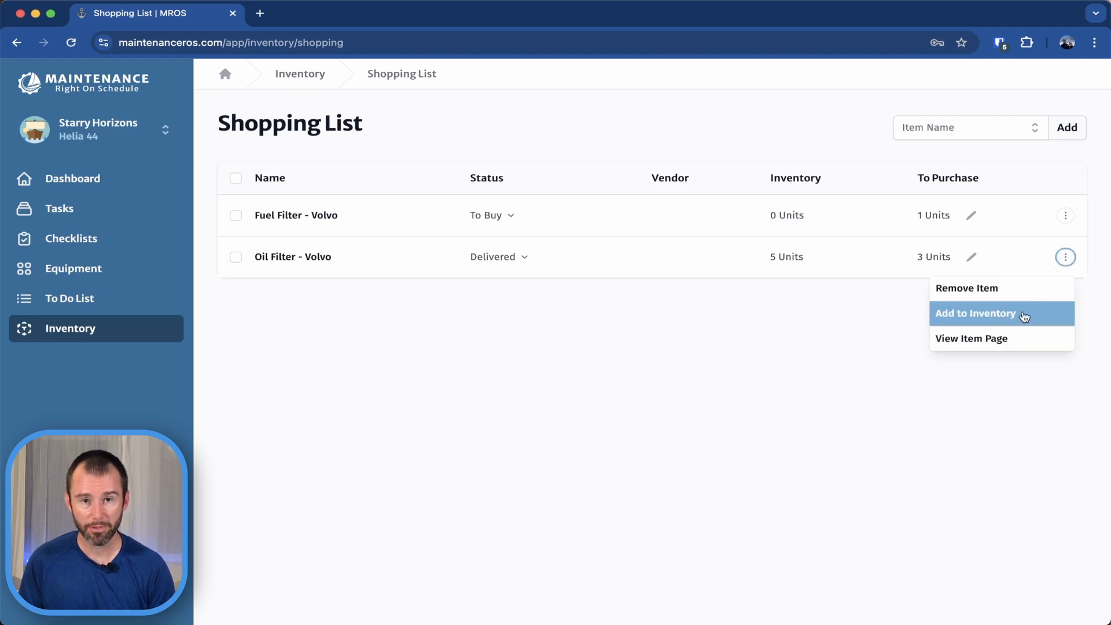
click(711, 356)
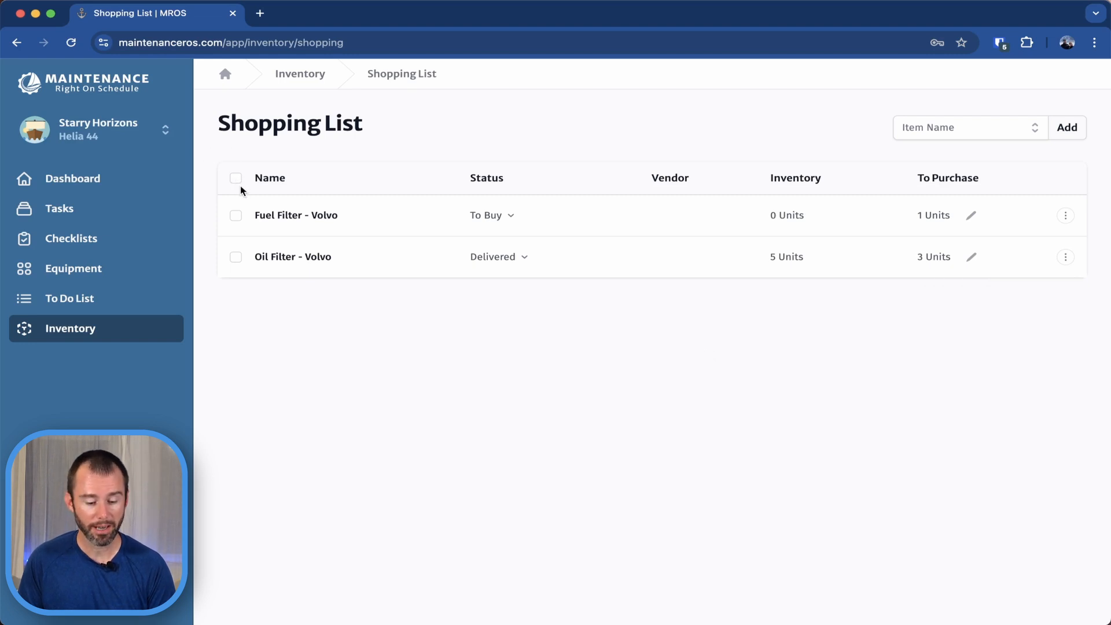
Start adding all shopping list items to inventory as a purchase with the summary "Alton Marine Purchase".
click(237, 180)
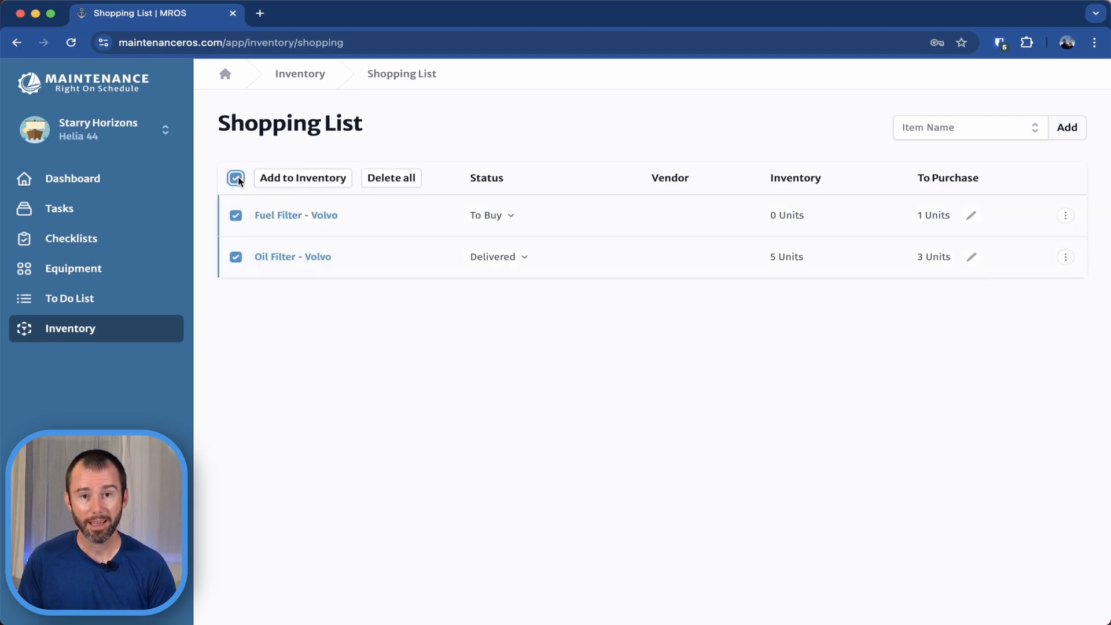
click(319, 182)
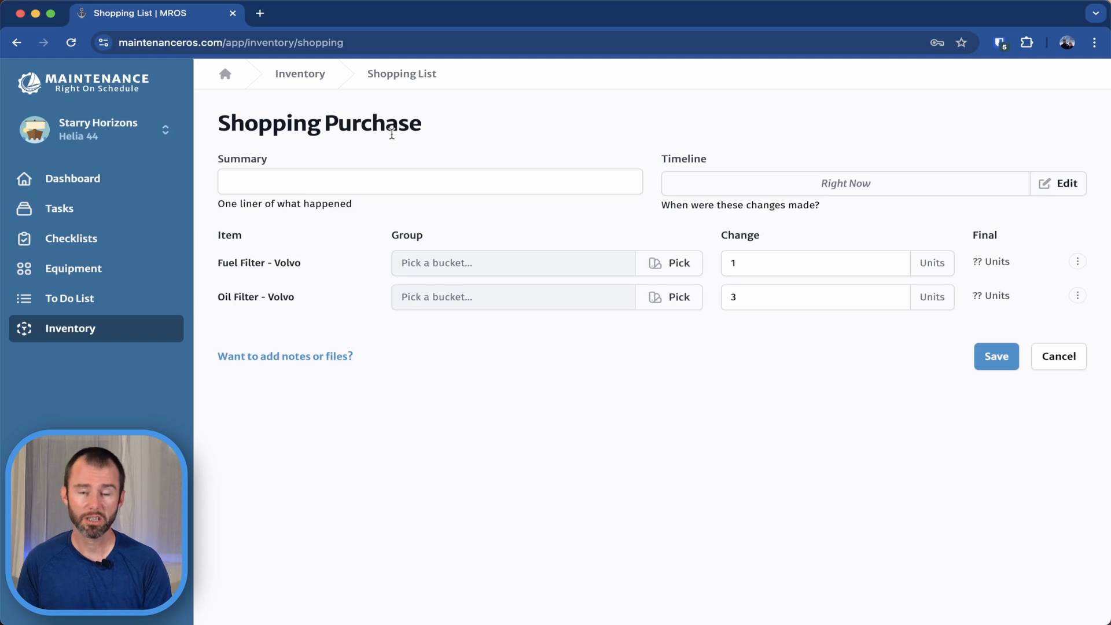
click(341, 180)
text(AltonM)
key(BackSpace)
text(Marne)
key(BackSpace)
key(BackSpace)
text(ine Purcah)
key(BackSpace)
key(BackSpace)
text(hase)
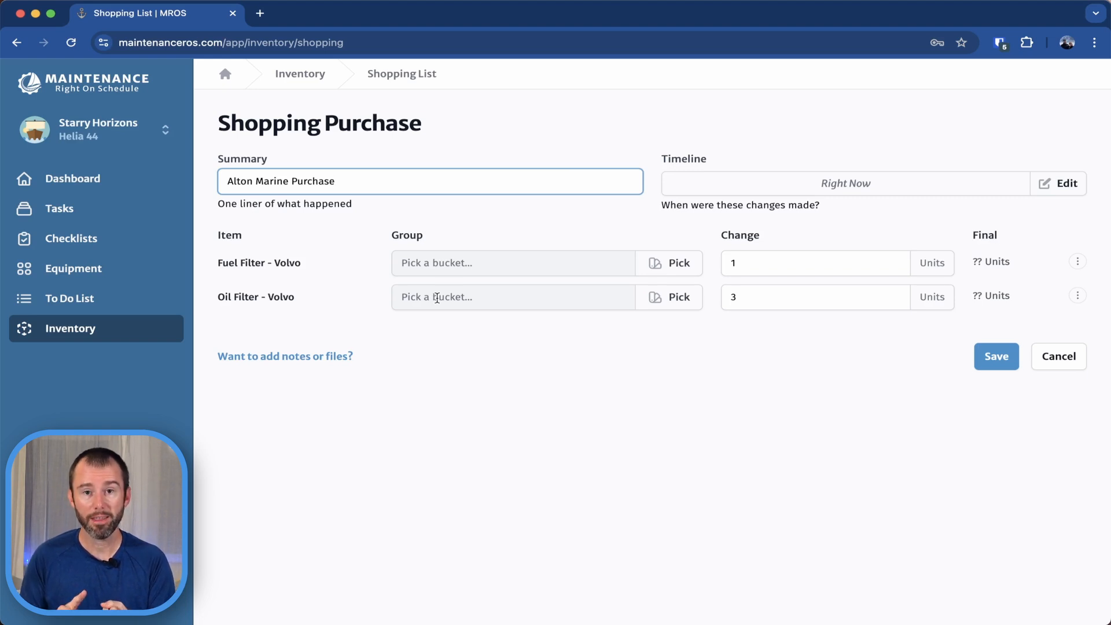
Assign Oil Filter - Volvo to the existing group in Main Deck > Midship Cabinet - Lower > Volvo Penta Bin.
click(667, 299)
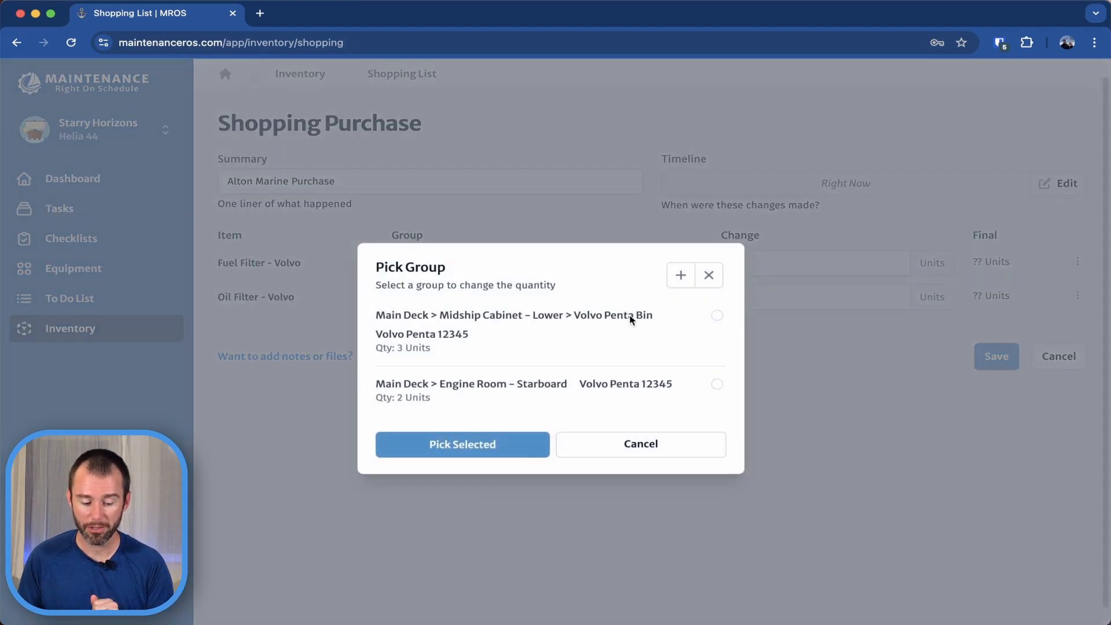
click(718, 316)
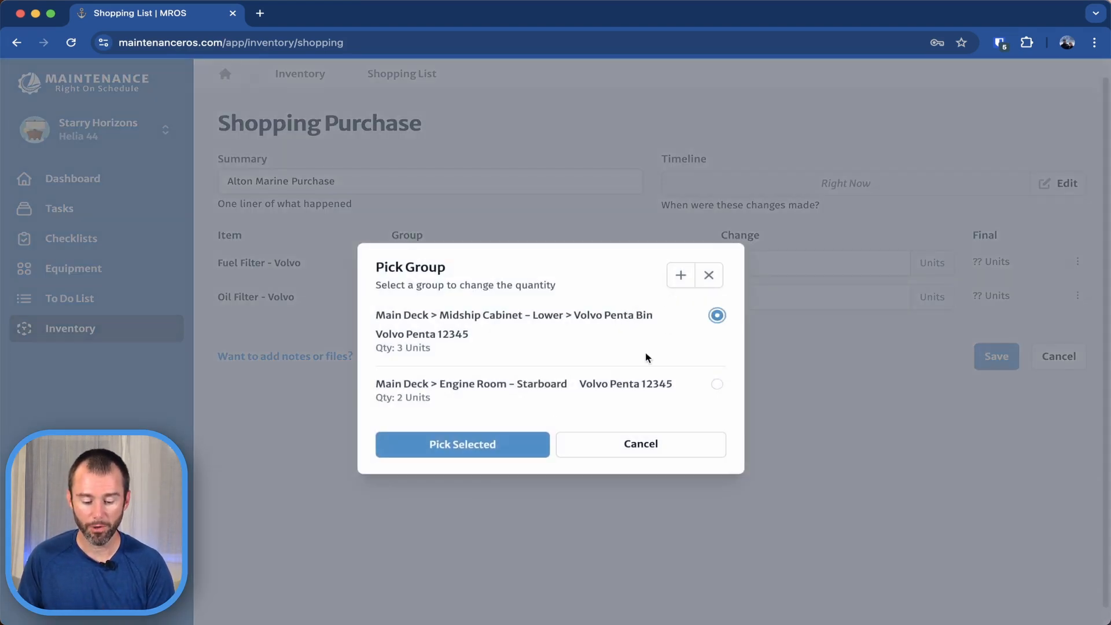
click(510, 444)
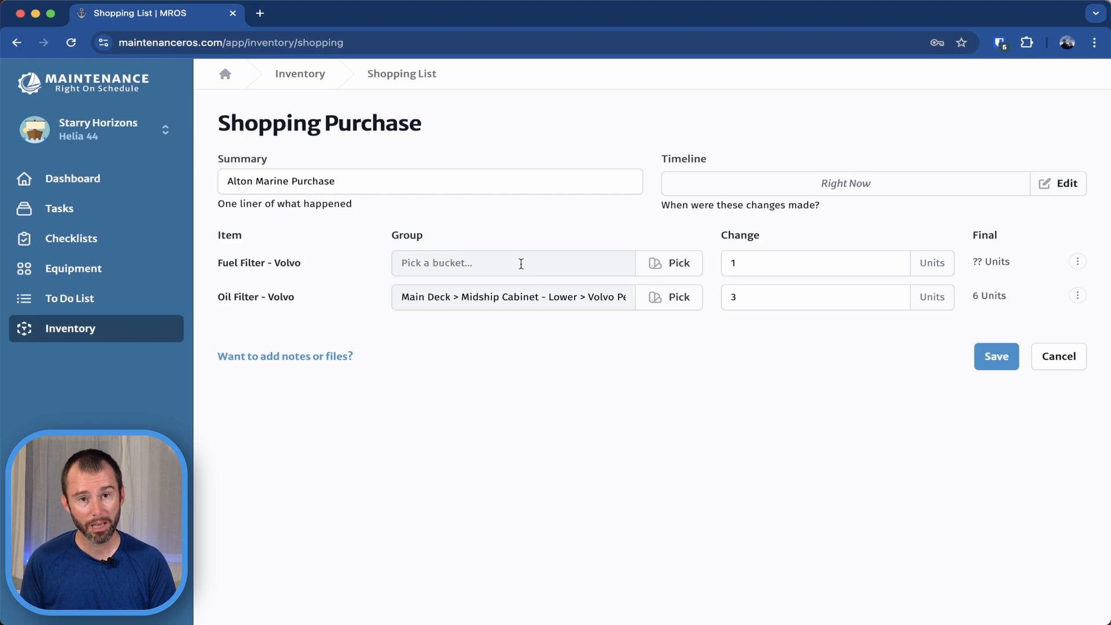
Create a group for Fuel Filter - Volvo in Main Deck > Midship Cabinet - Lower > Volvo Penta Bin with manufacturer/model "Volvo Penta 98765".
click(672, 265)
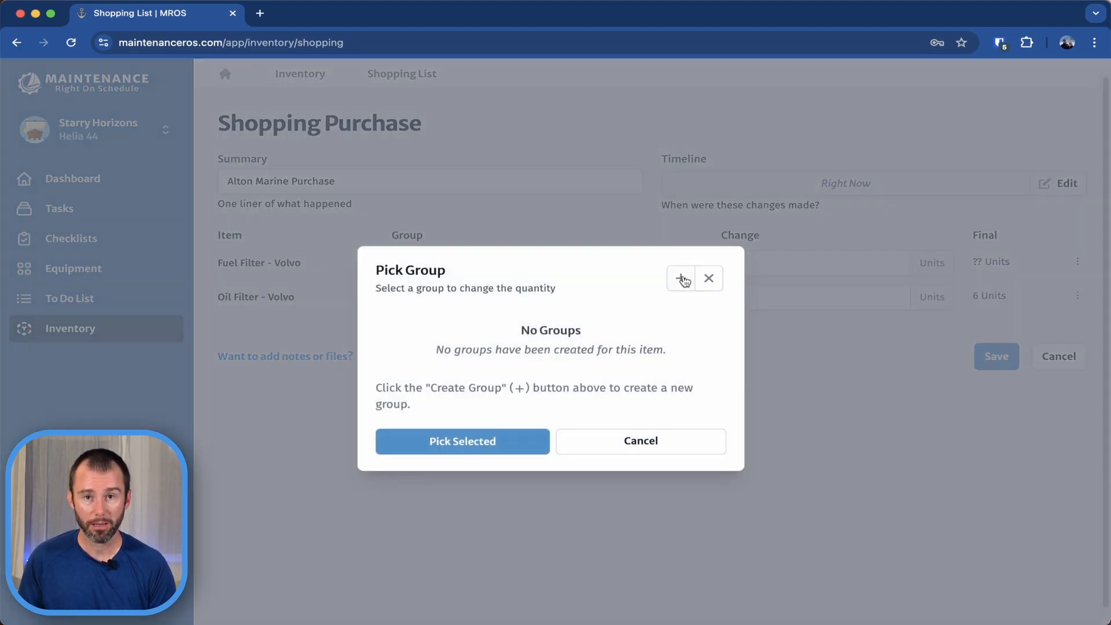
click(681, 279)
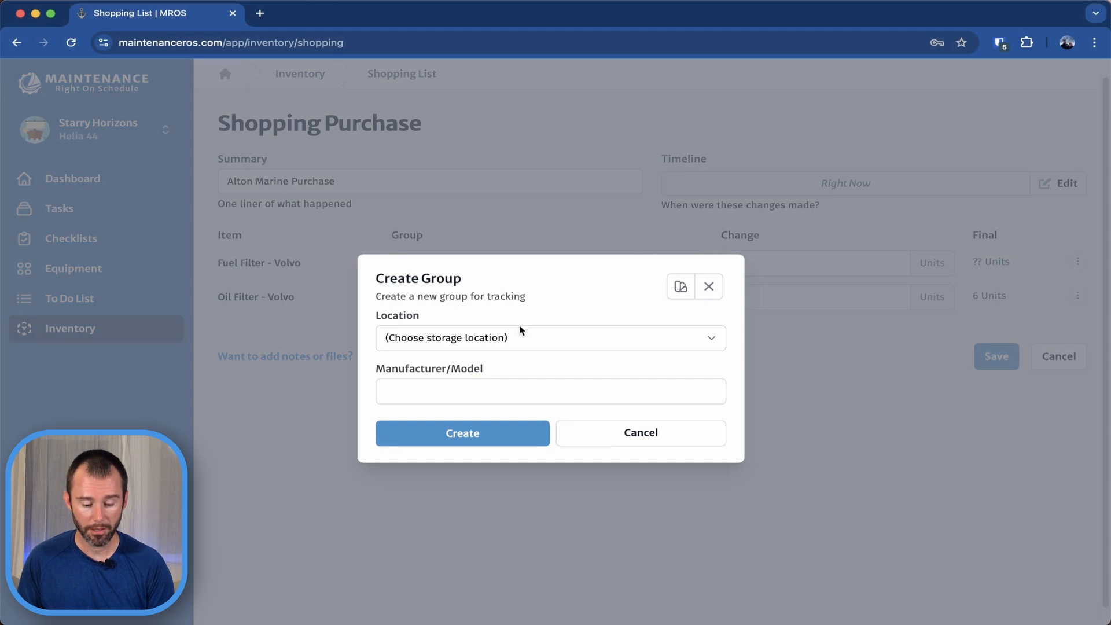
click(519, 341)
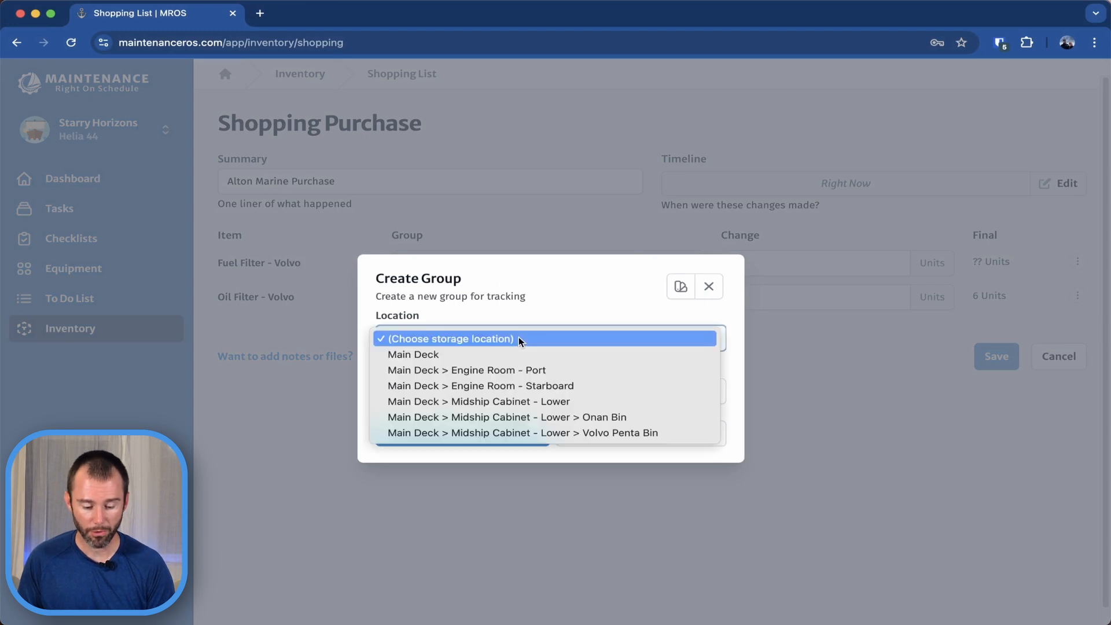
click(676, 433)
click(454, 385)
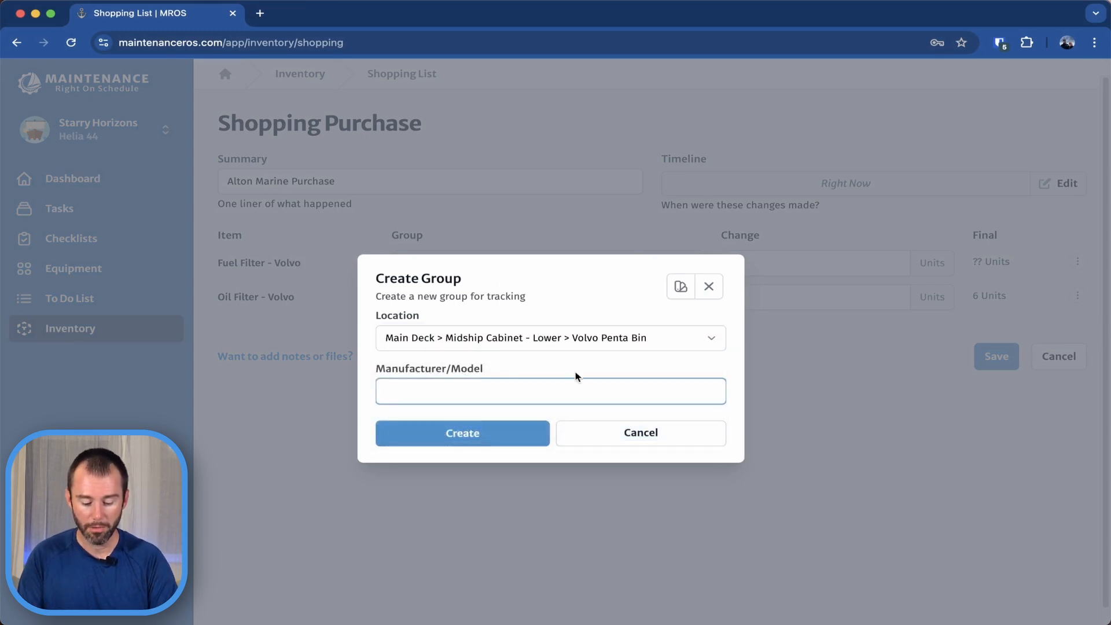
text(Volvo Penta)
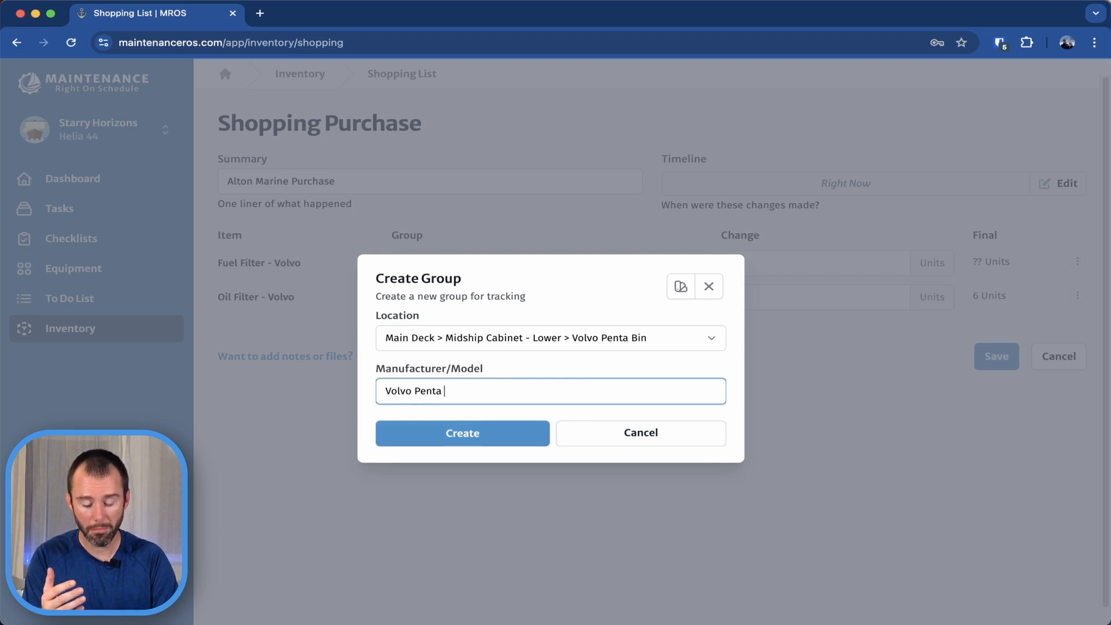
text( 987)
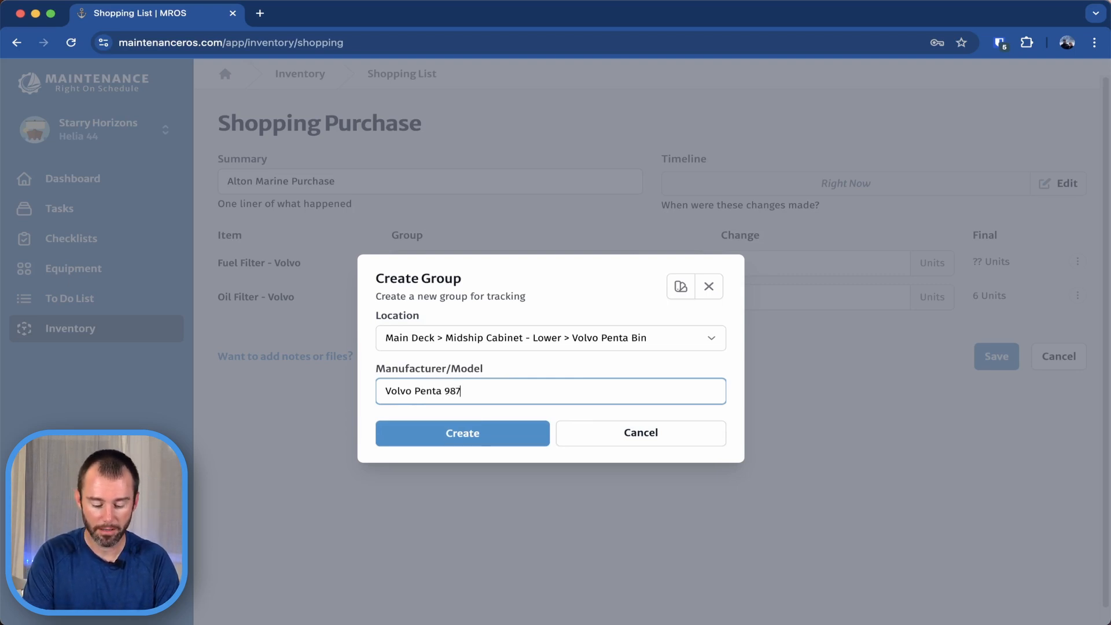
text(65)
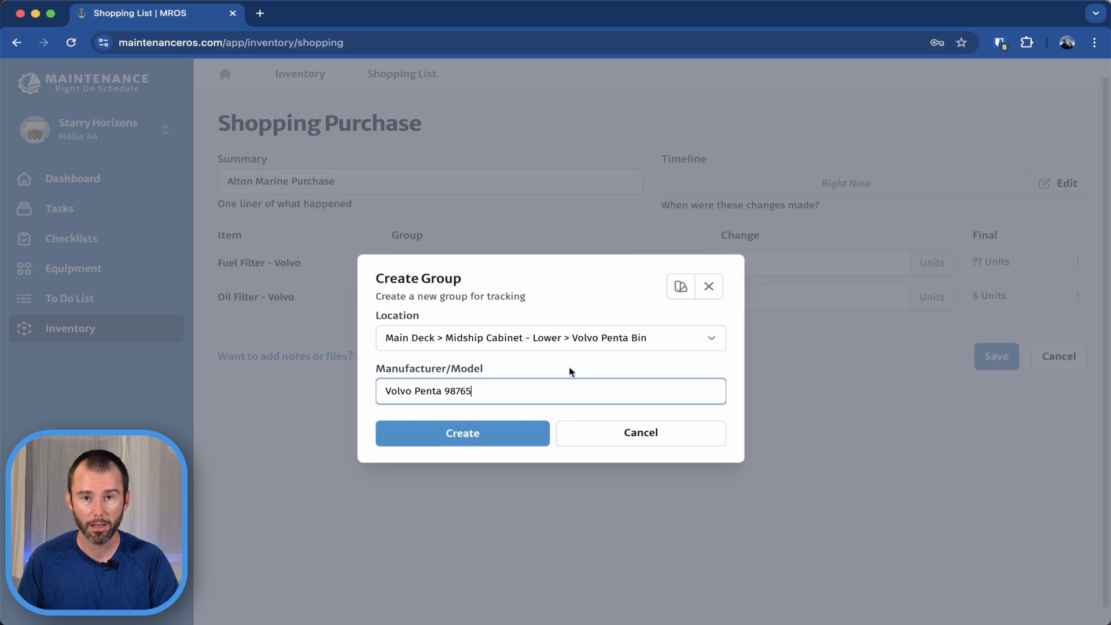
click(493, 437)
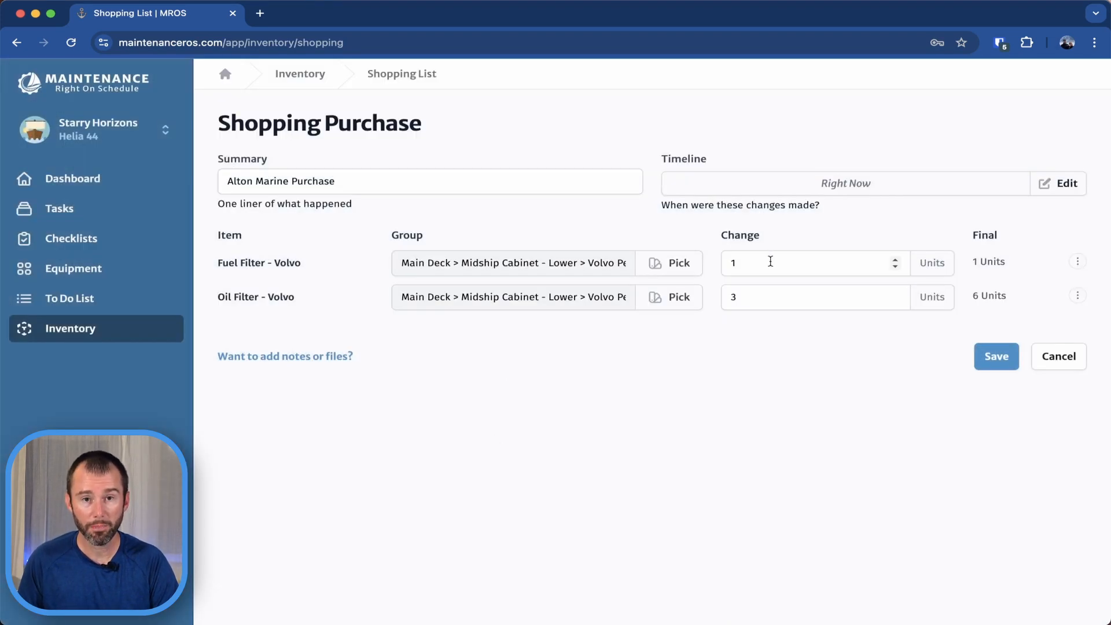
Show the optional notes and files section of the purchase, leave it empty and save the purchase.
click(296, 361)
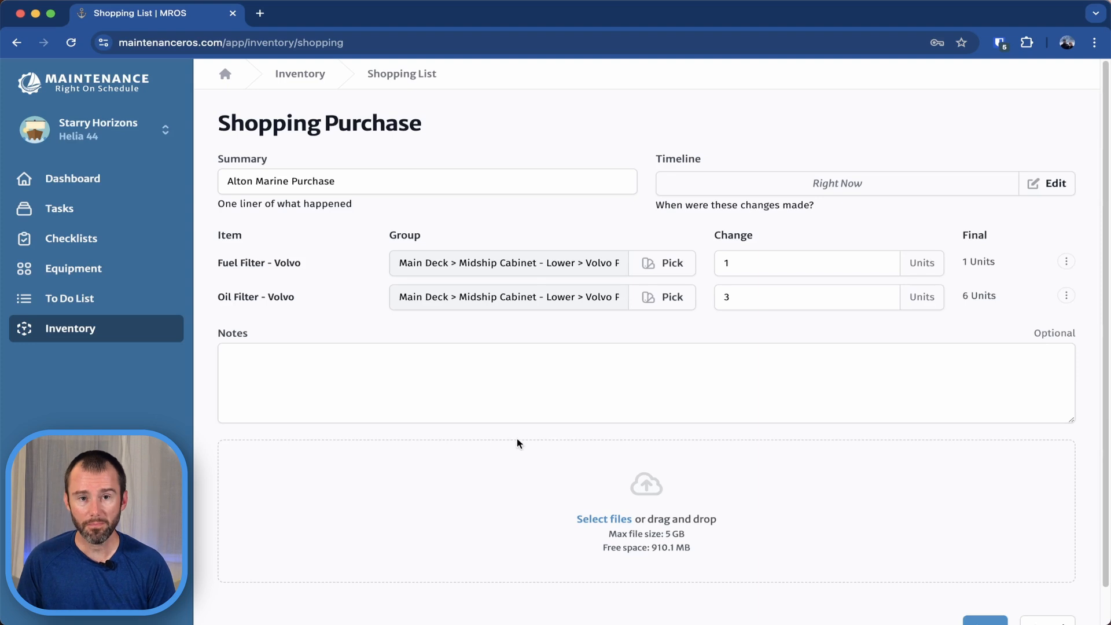
scroll(874, 394, down, 1)
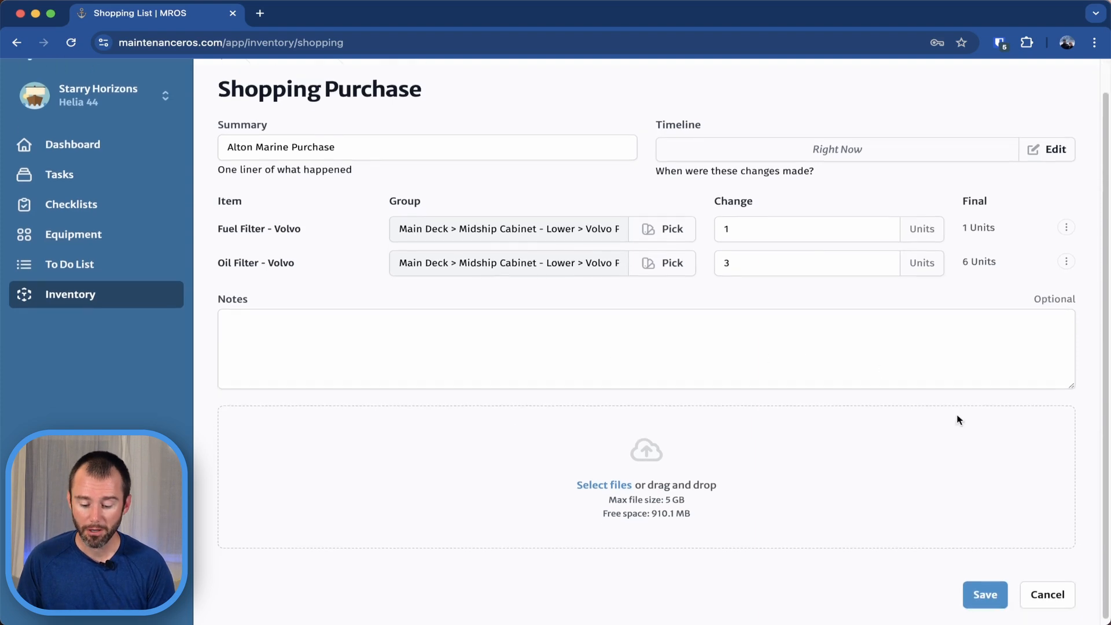
click(985, 590)
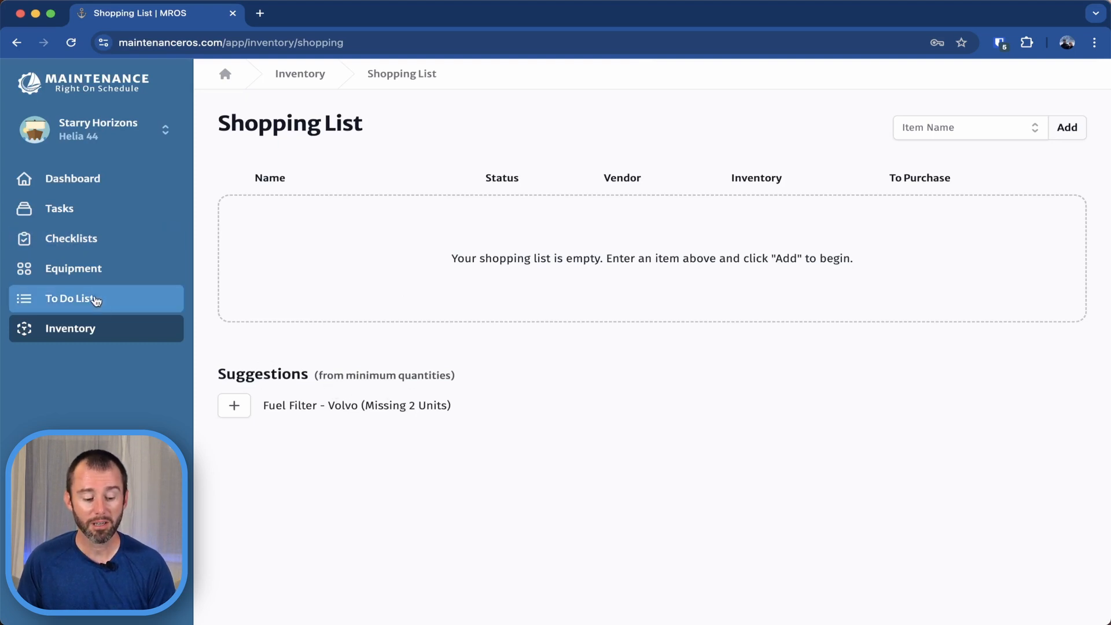
Open the restock notice from the inventory overview and add the suggested Fuel Filter - Volvo to the shopping list.
click(96, 330)
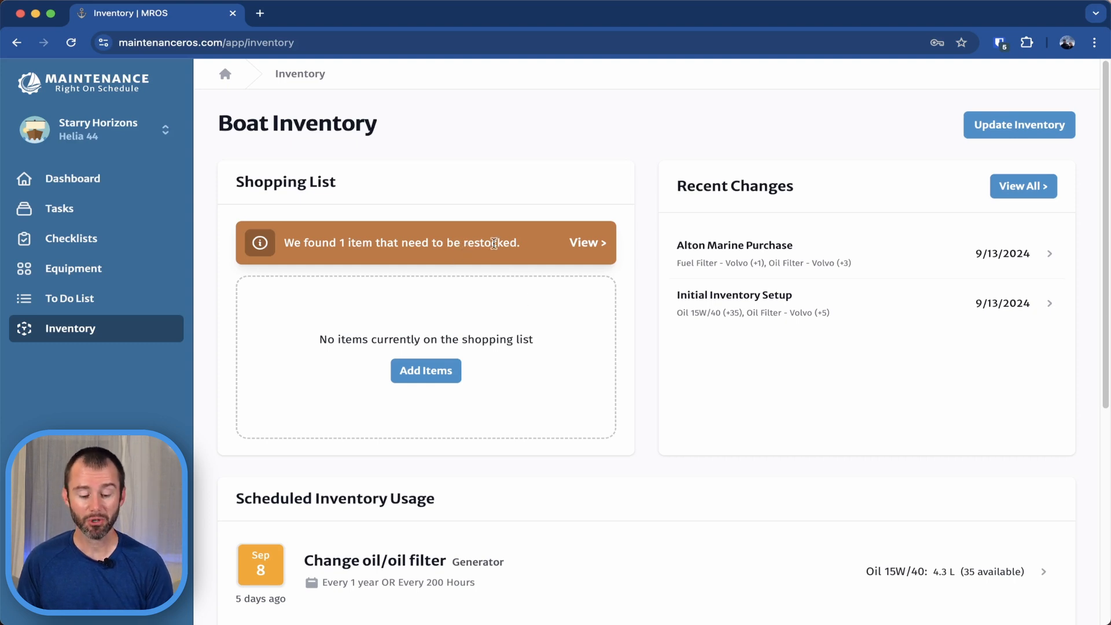
click(587, 247)
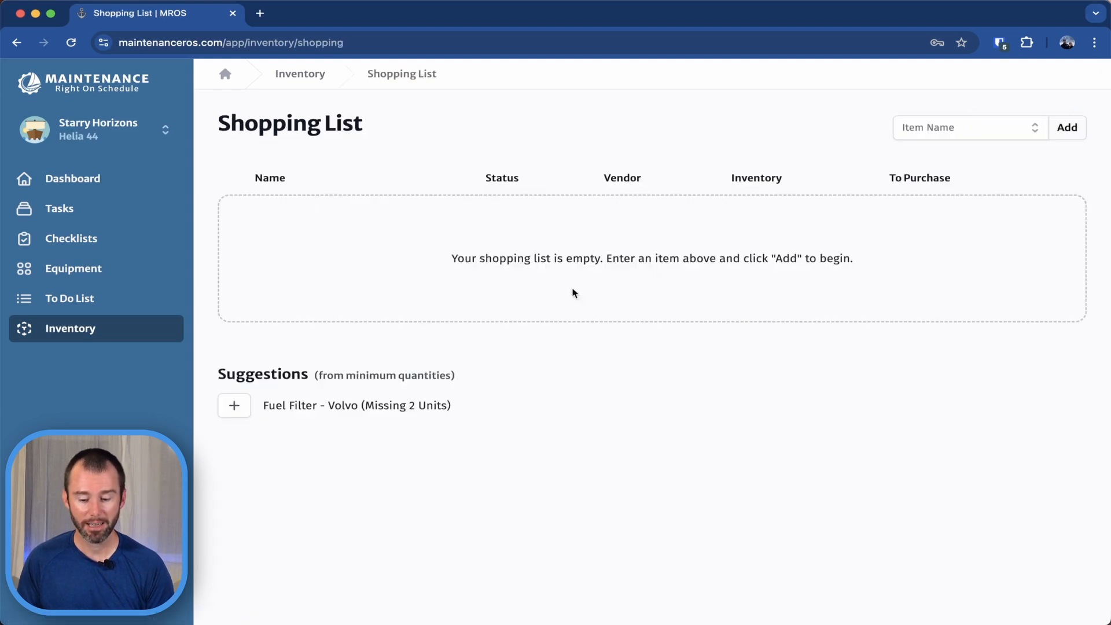
click(237, 406)
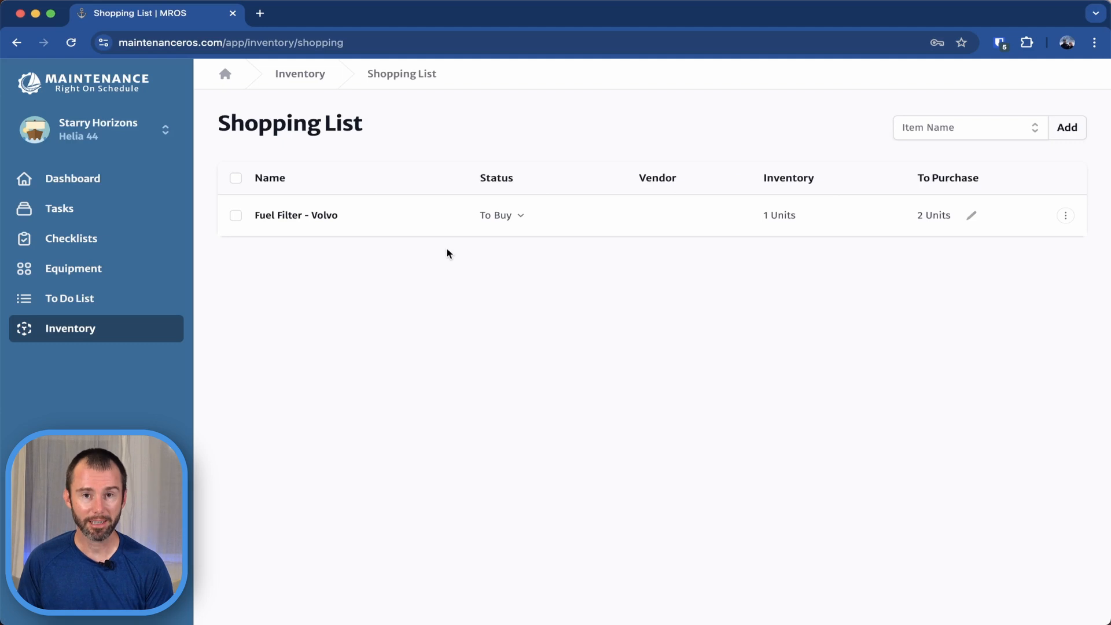